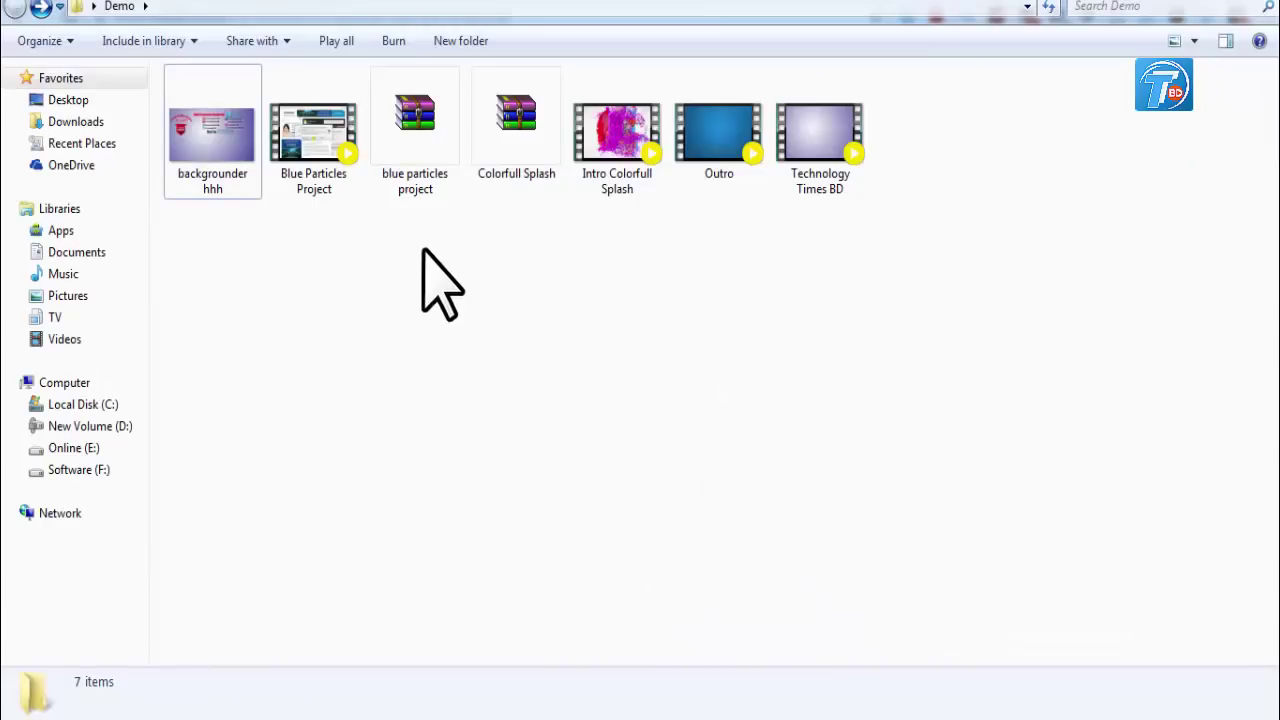
# Extract the blue particles project archive into its own folder inside the Demo folder.
pyautogui.click(421, 129)
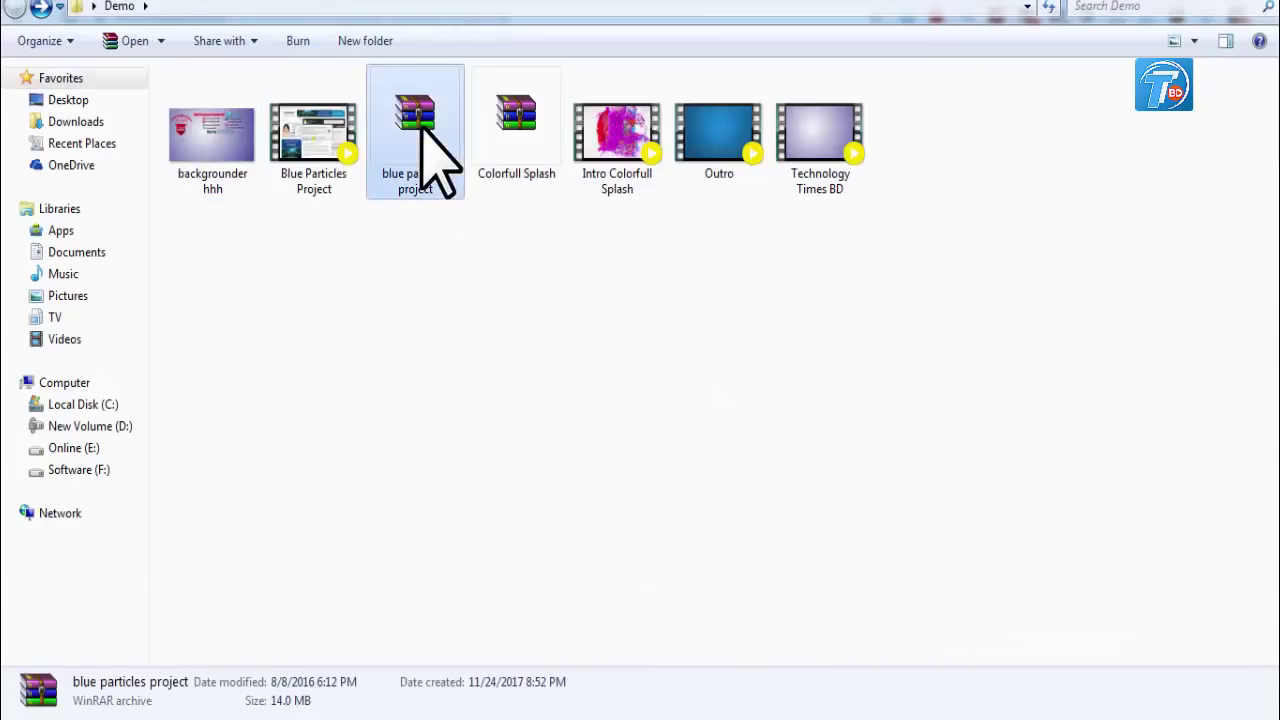
pyautogui.rightClick(426, 165)
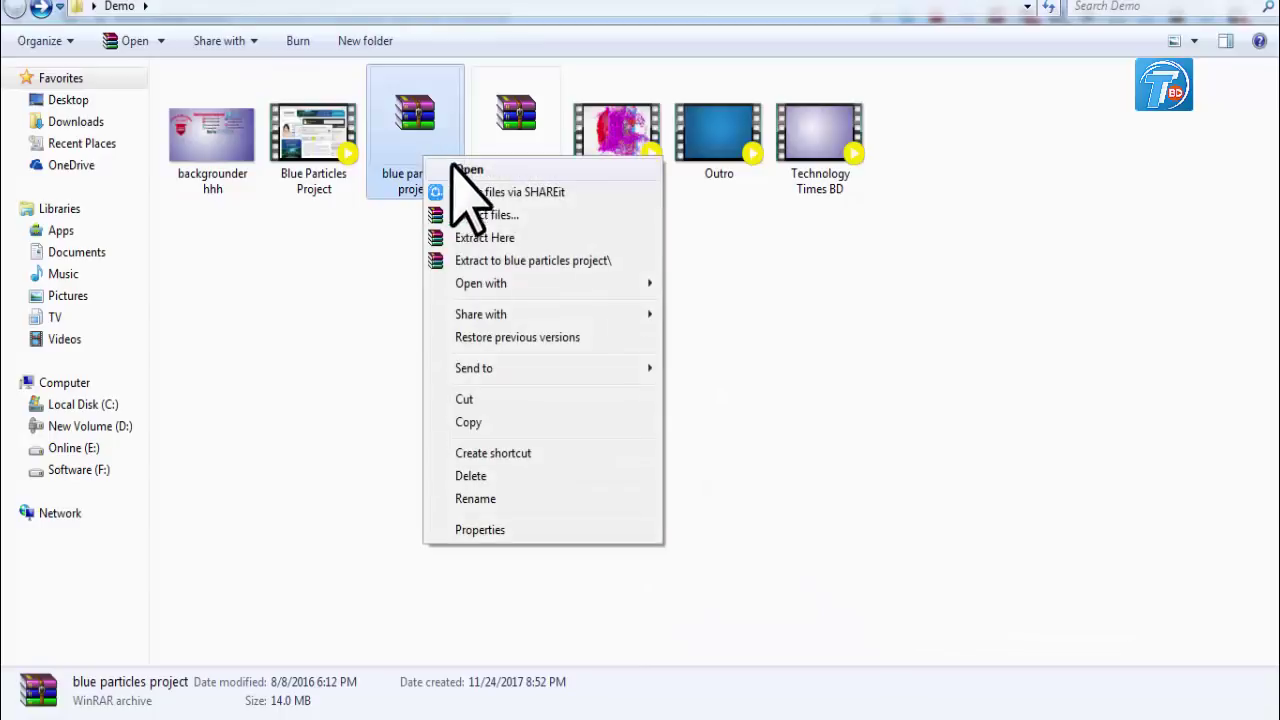
pyautogui.click(349, 350)
pyautogui.rightClick(427, 141)
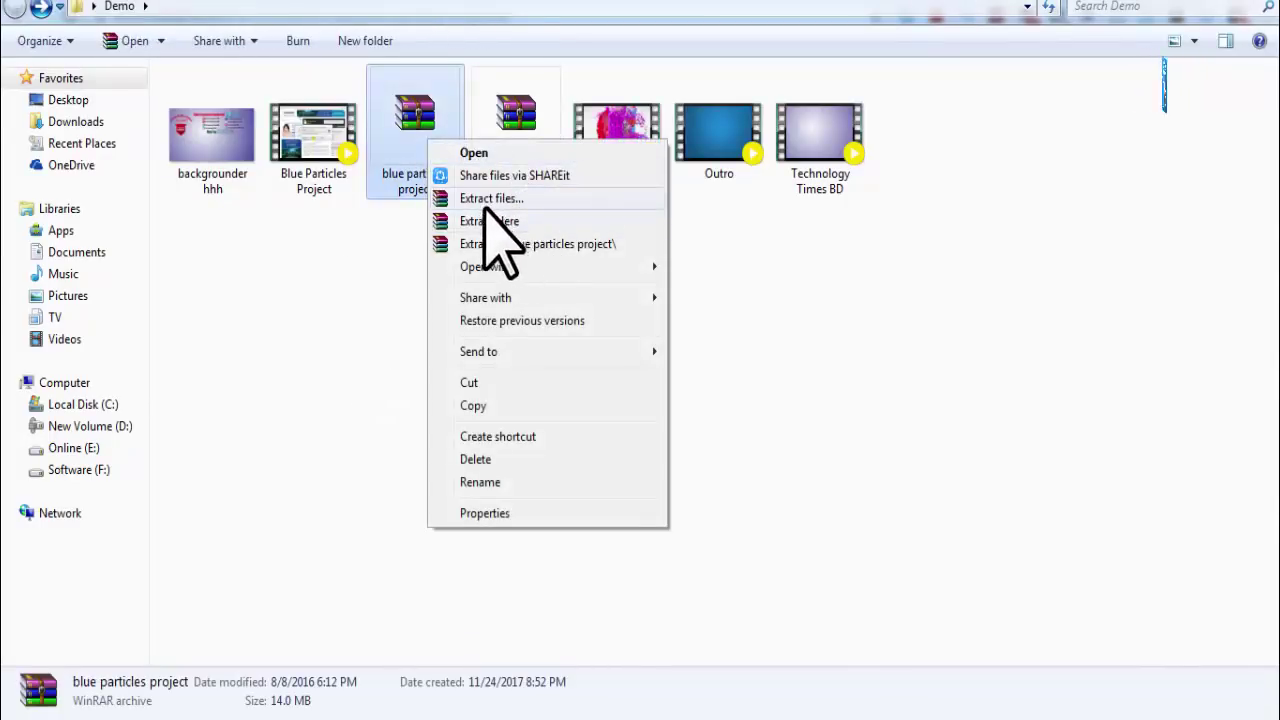
pyautogui.click(577, 200)
pyautogui.click(702, 561)
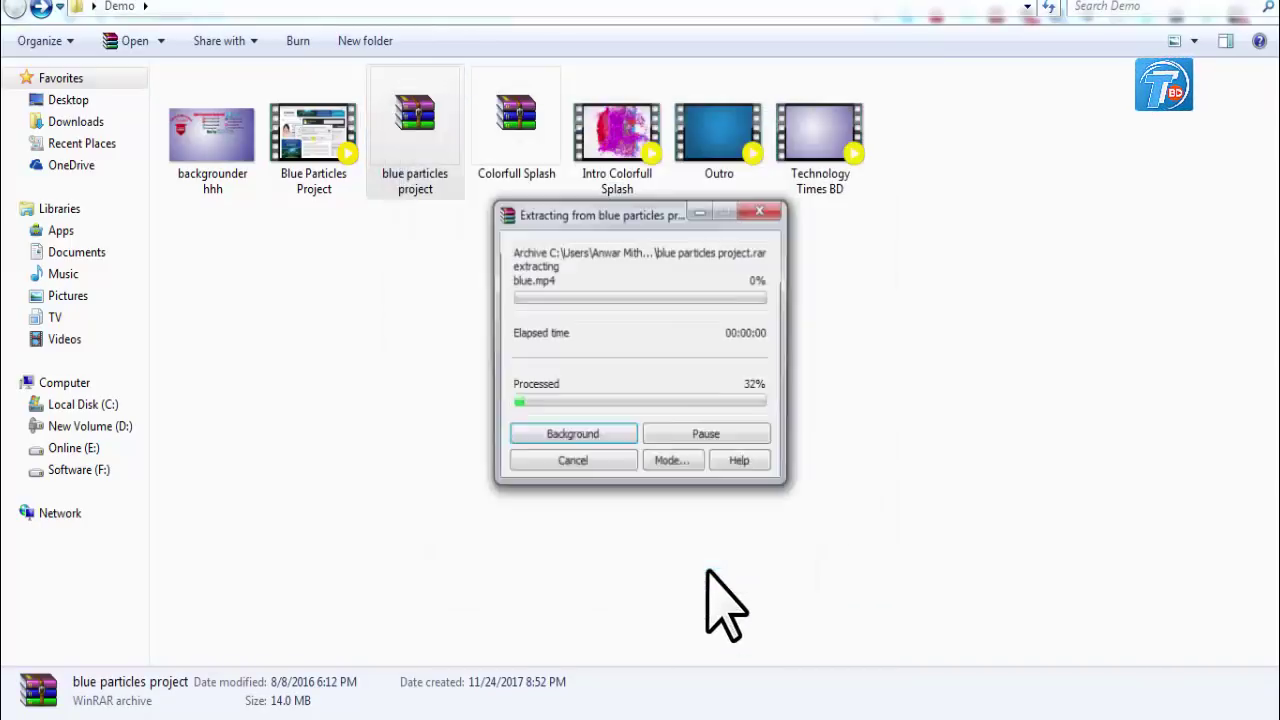
# Go into the nested blue particles project folder and open the blue project file in Camtasia Studio.
pyautogui.doubleClick(196, 130)
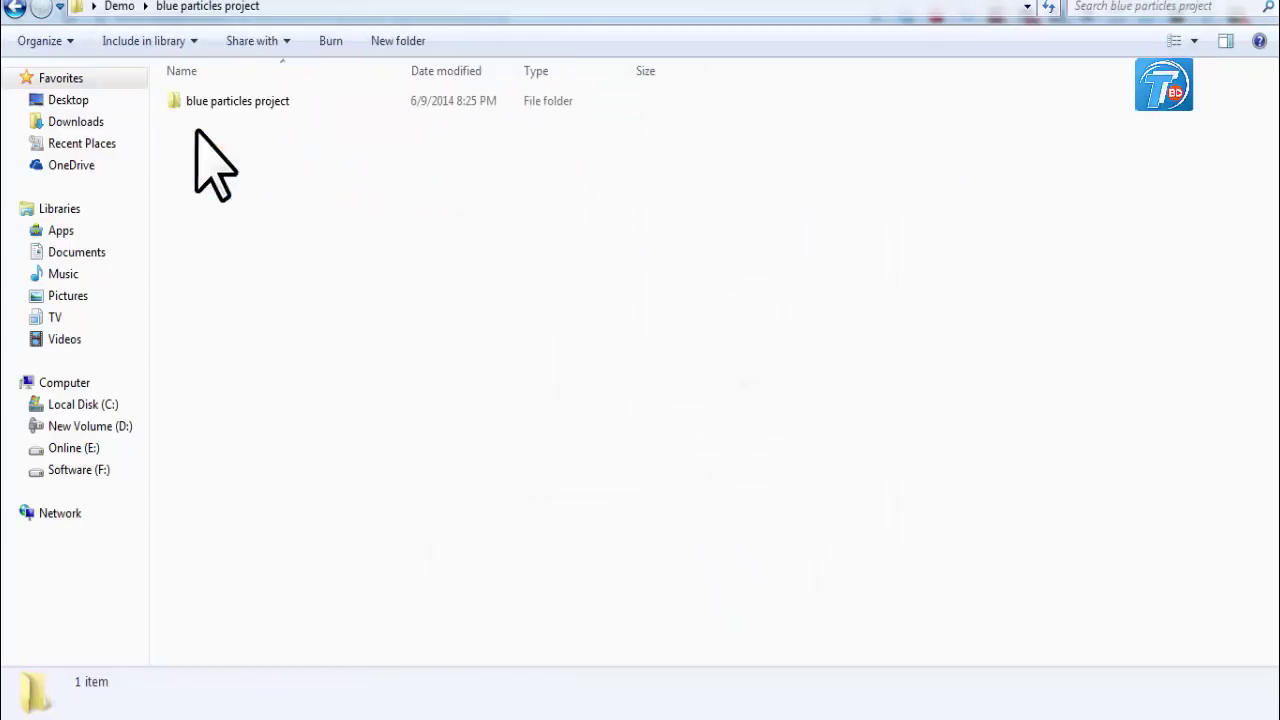
pyautogui.doubleClick(210, 100)
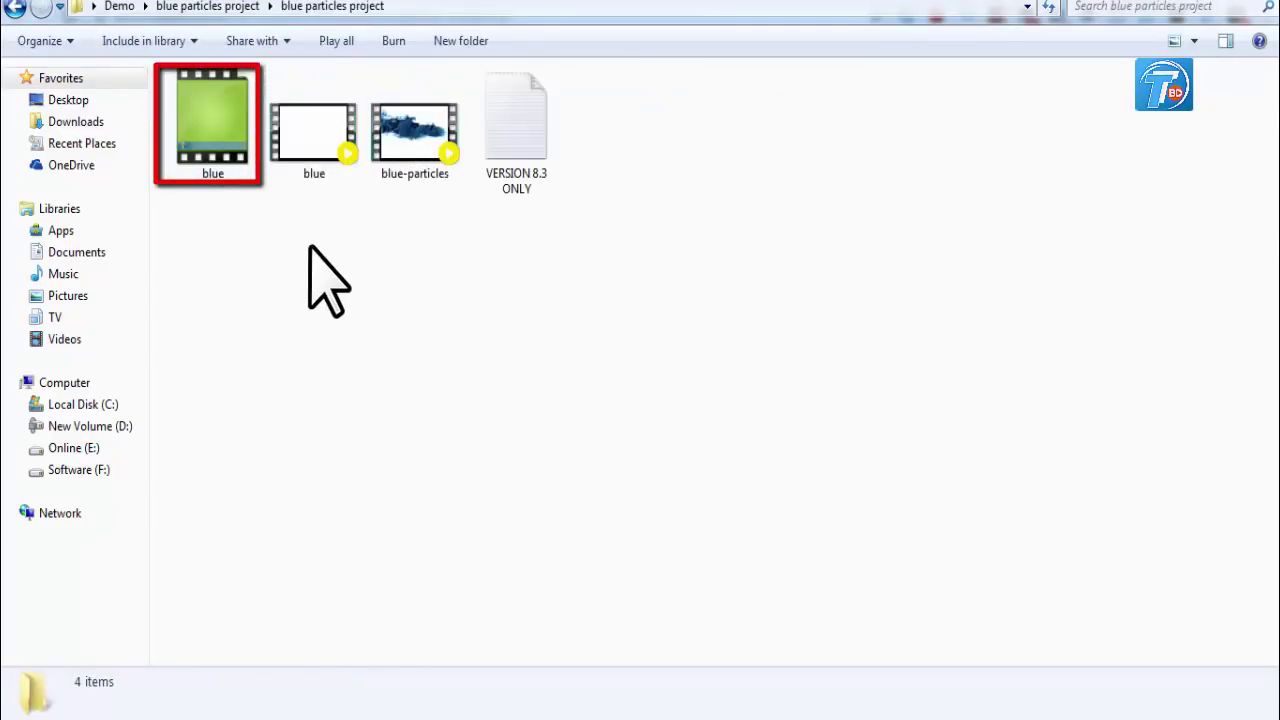
pyautogui.click(237, 141)
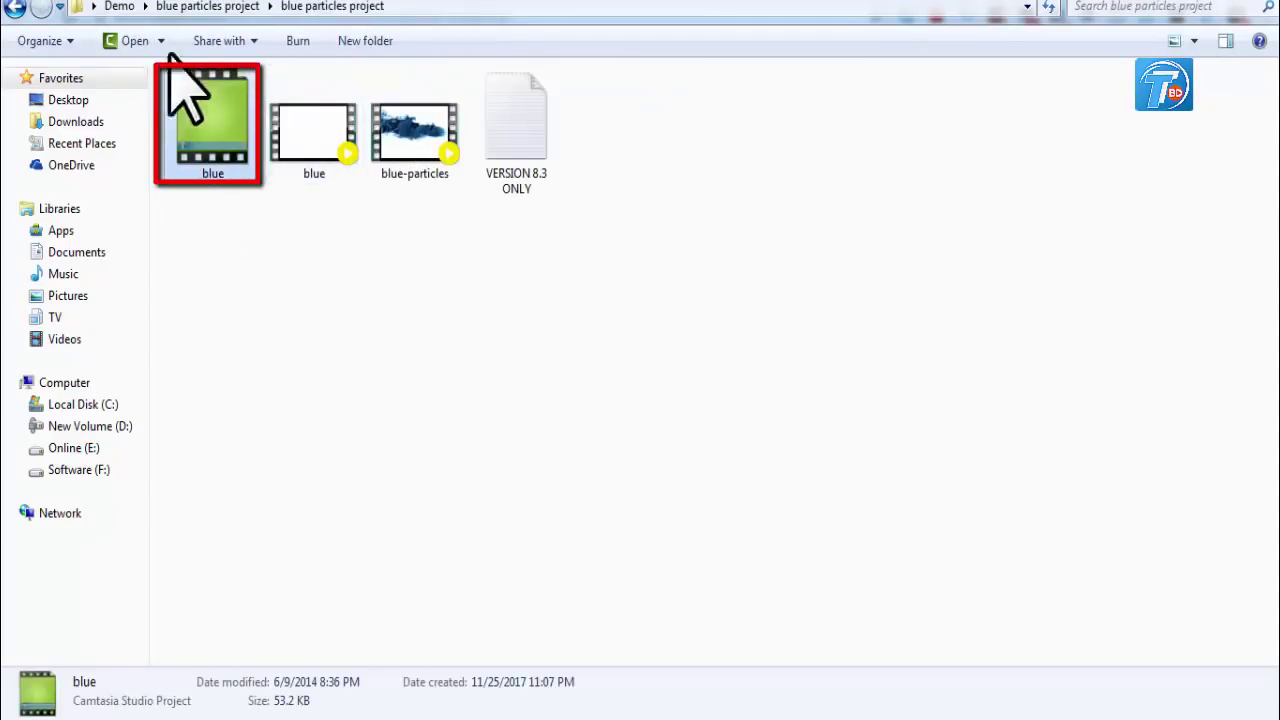
pyautogui.doubleClick(237, 141)
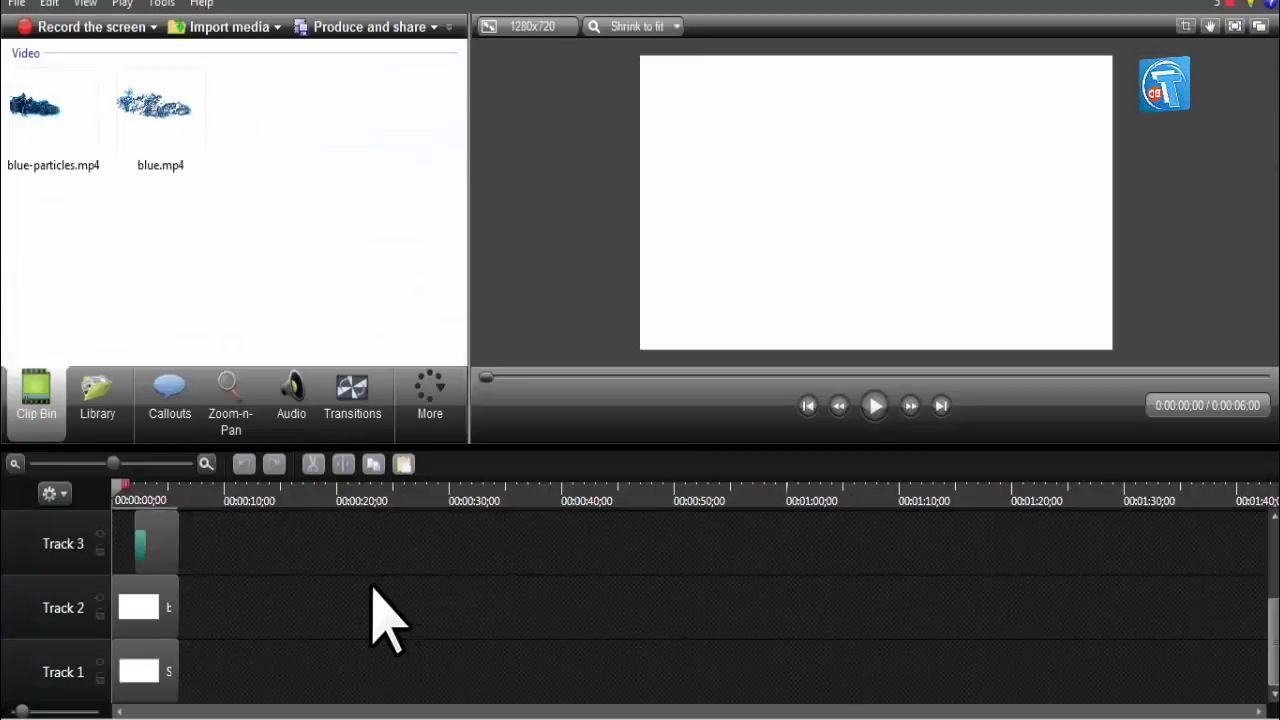
# Examine the clips on tracks 1 to 5 and preview the intro at several points up to 0:00:05;06.
pyautogui.moveTo(120, 489); pyautogui.dragTo(142, 464)
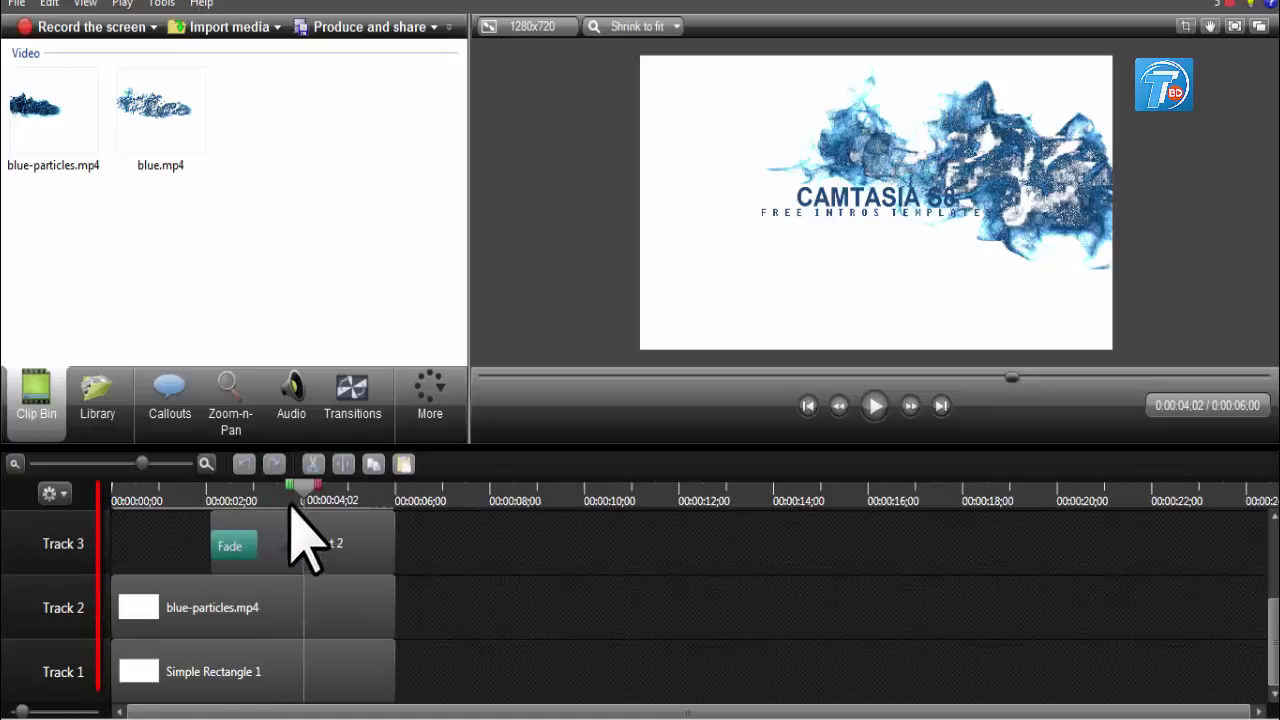
pyautogui.moveTo(303, 488); pyautogui.dragTo(212, 490)
pyautogui.click(271, 671)
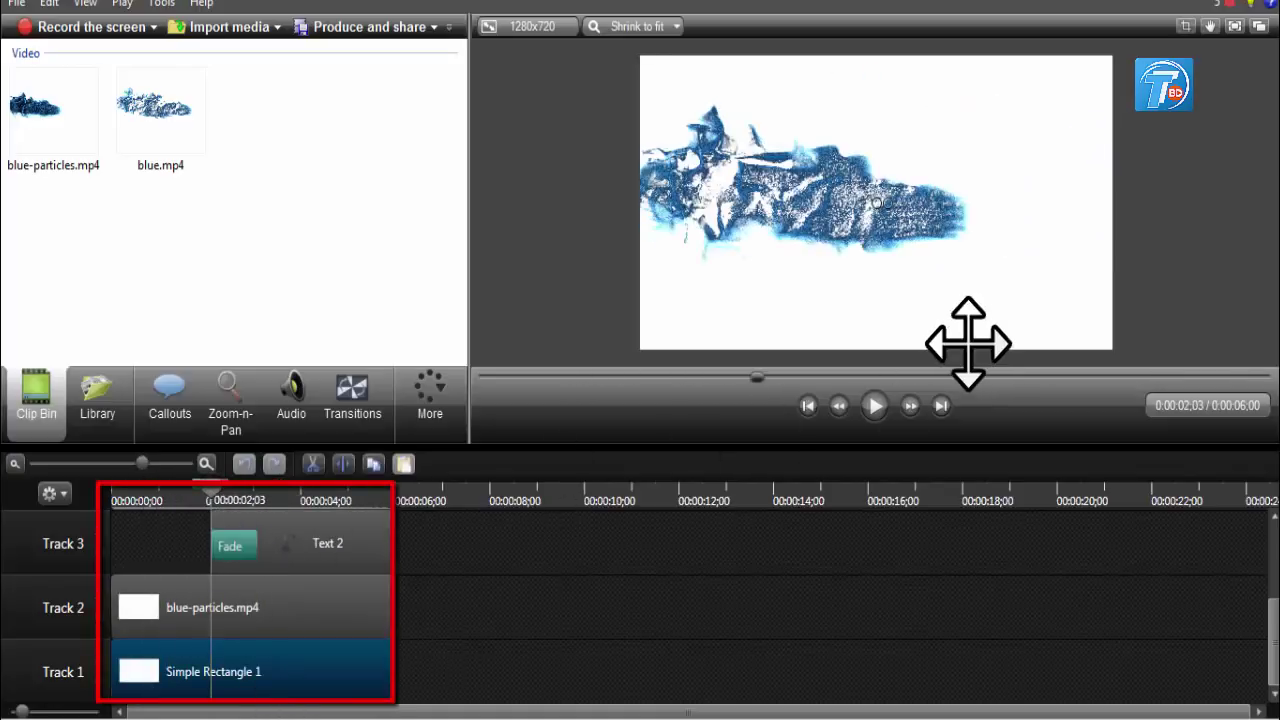
pyautogui.click(333, 600)
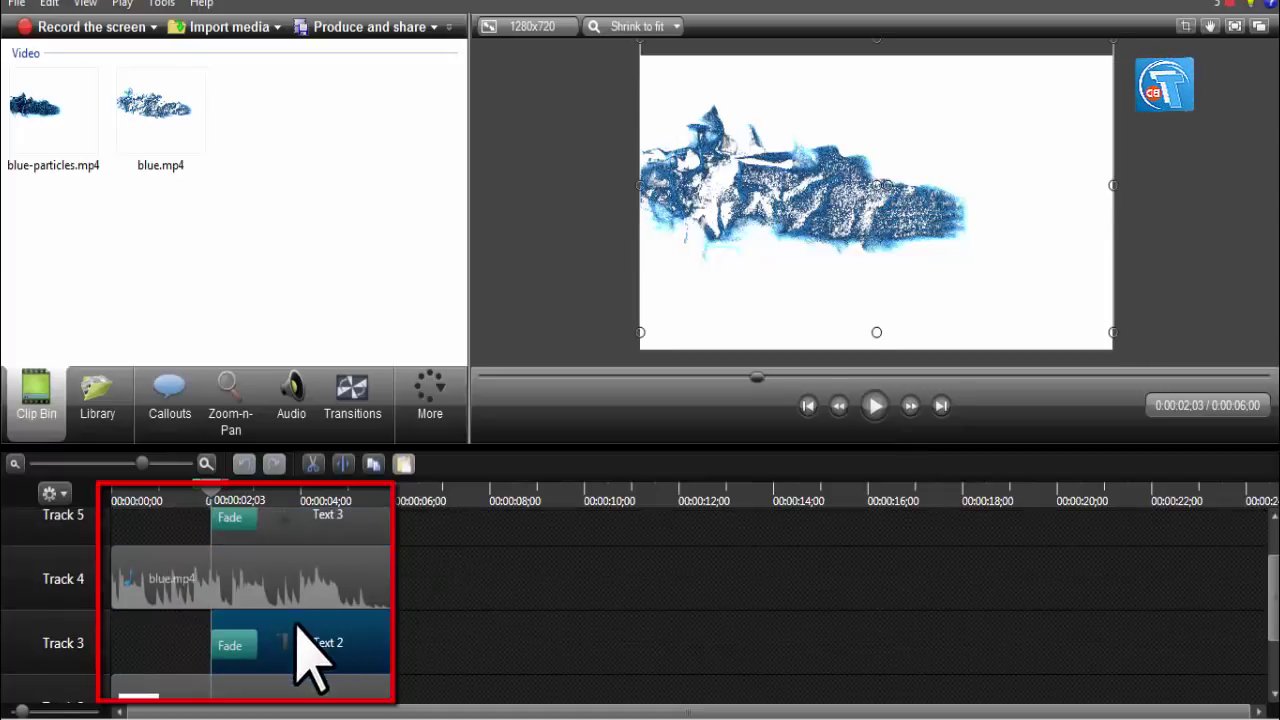
pyautogui.click(306, 560)
pyautogui.scroll(1, 323, 560)
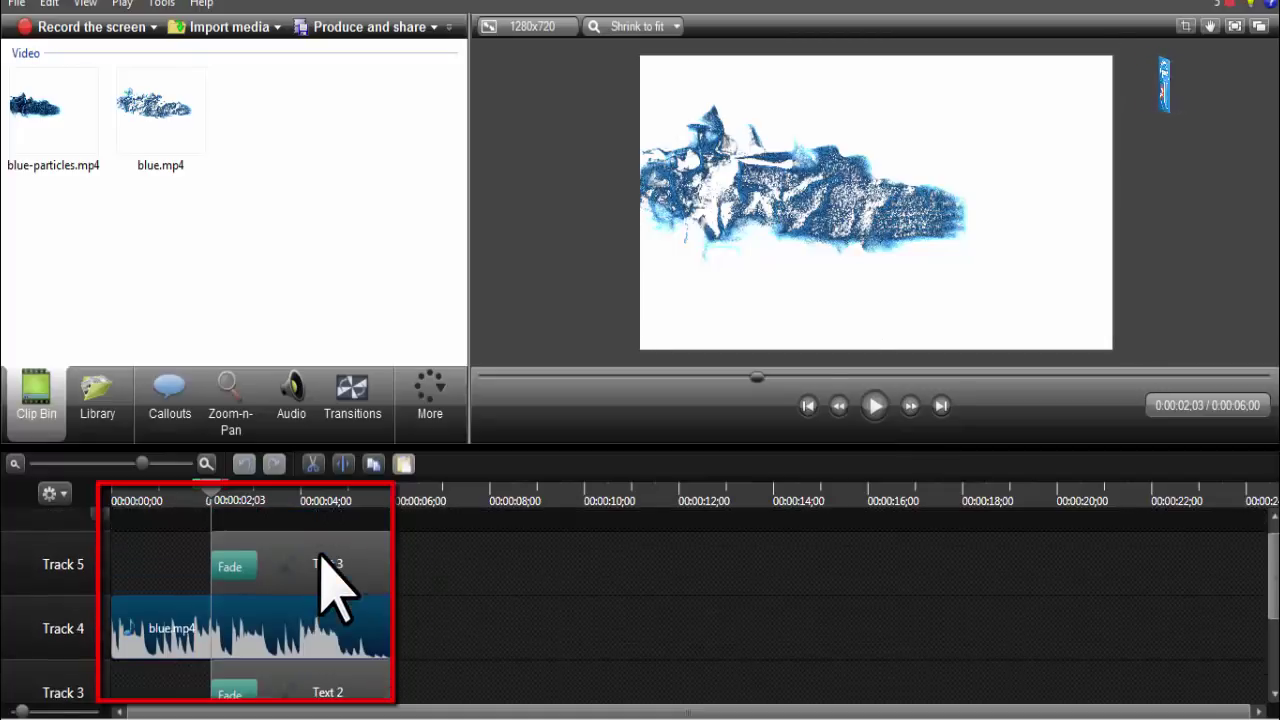
pyautogui.click(329, 562)
pyautogui.scroll(-2, 357, 520)
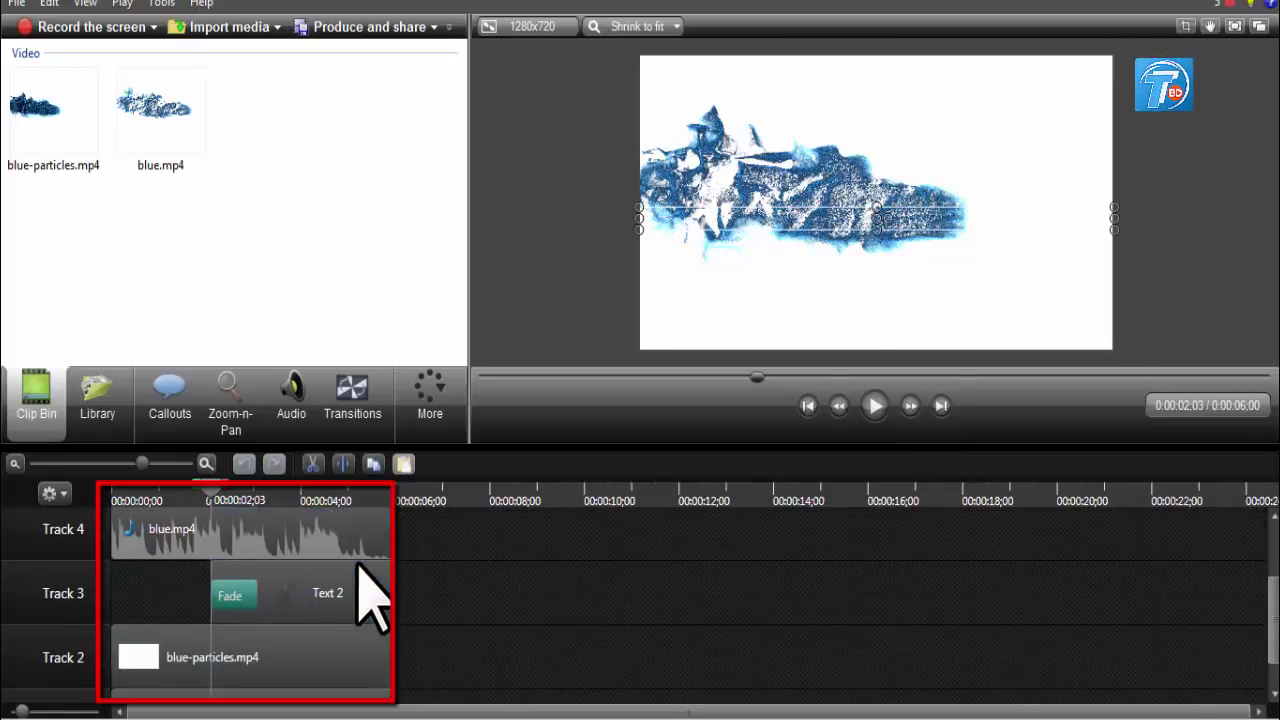
pyautogui.moveTo(210, 490); pyautogui.dragTo(357, 494)
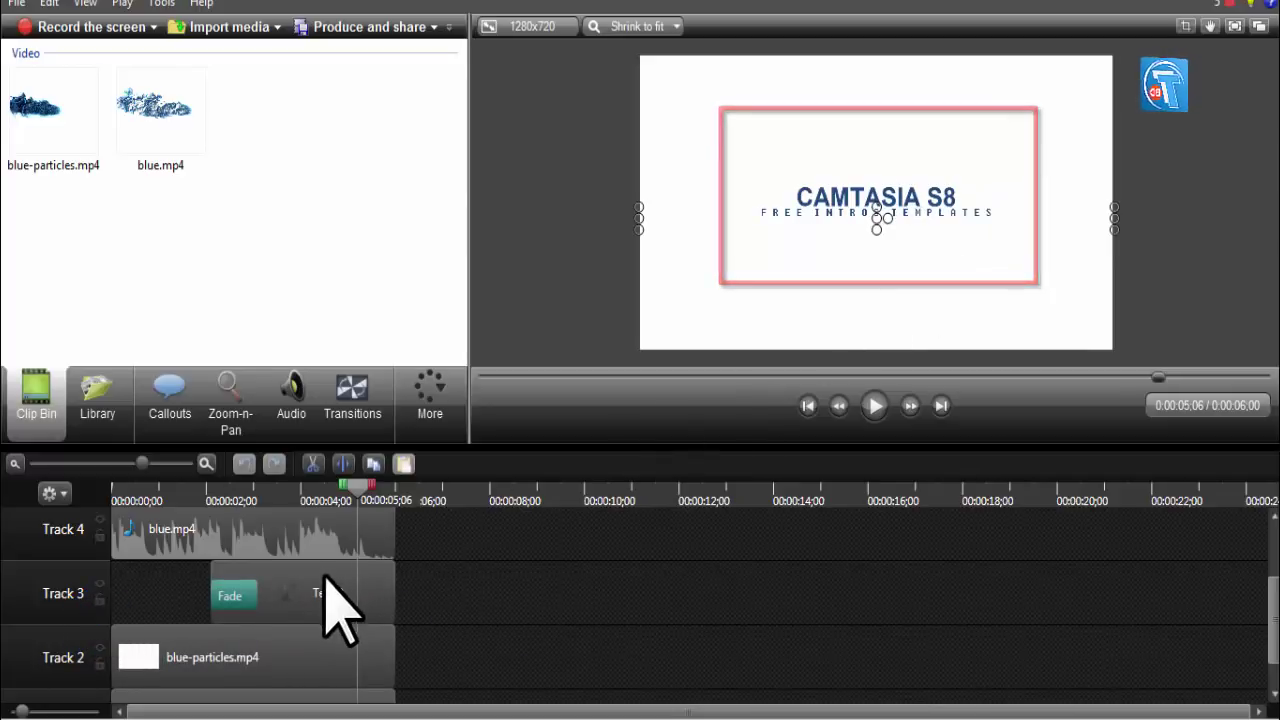
# Replace the title text of the Text 2 callout on Track 3 with "Technology Times BD" and check it at 0:00:04;19.
pyautogui.click(335, 615)
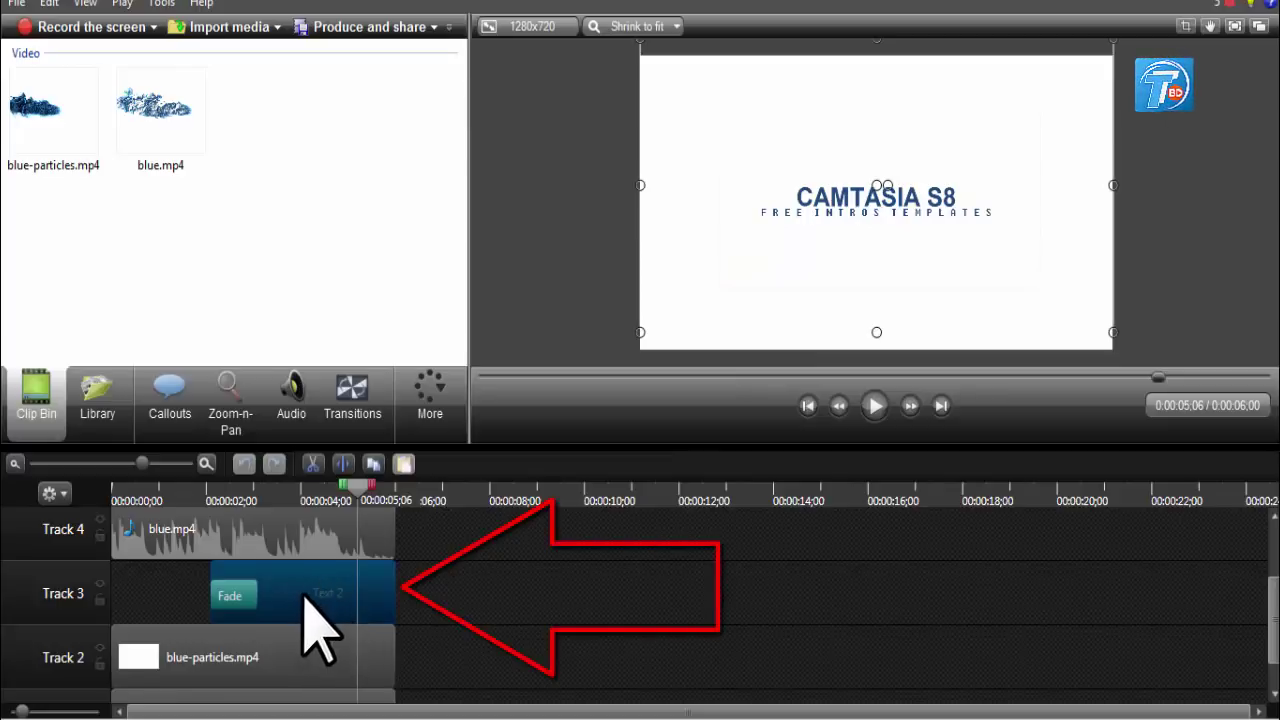
pyautogui.doubleClick(304, 592)
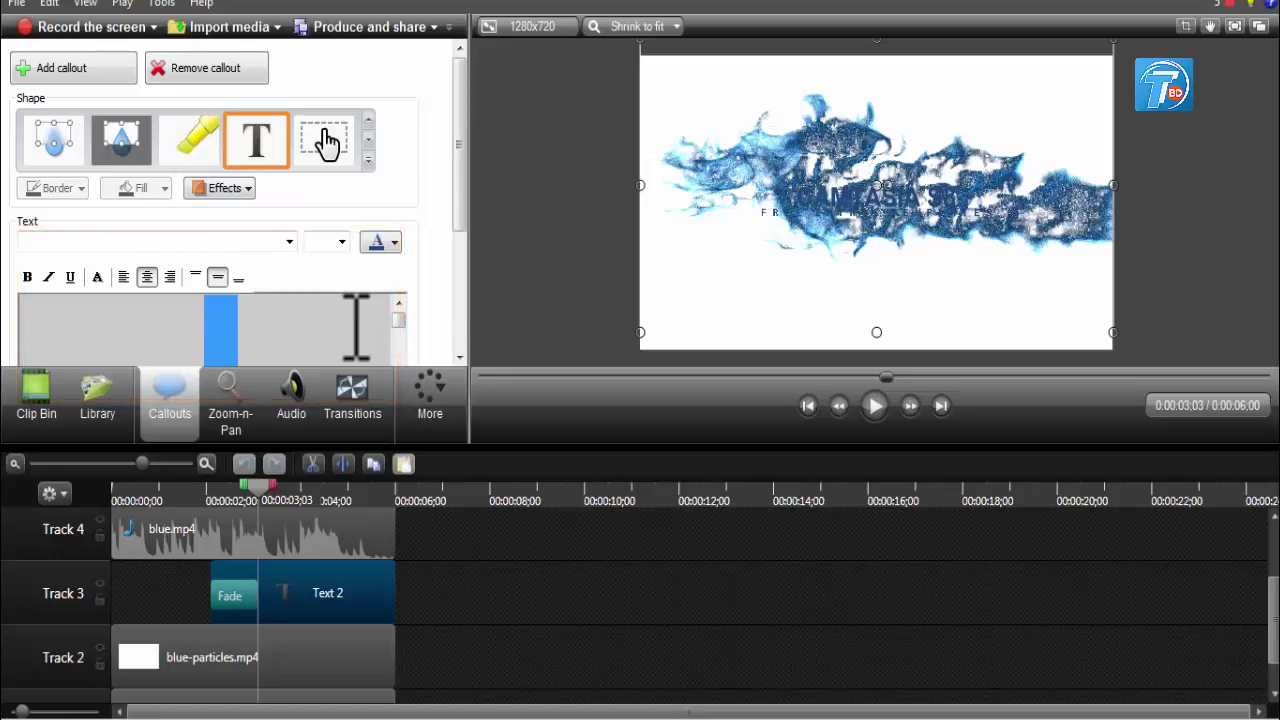
pyautogui.write('Techno Ready T')
pyautogui.write('imes BD')
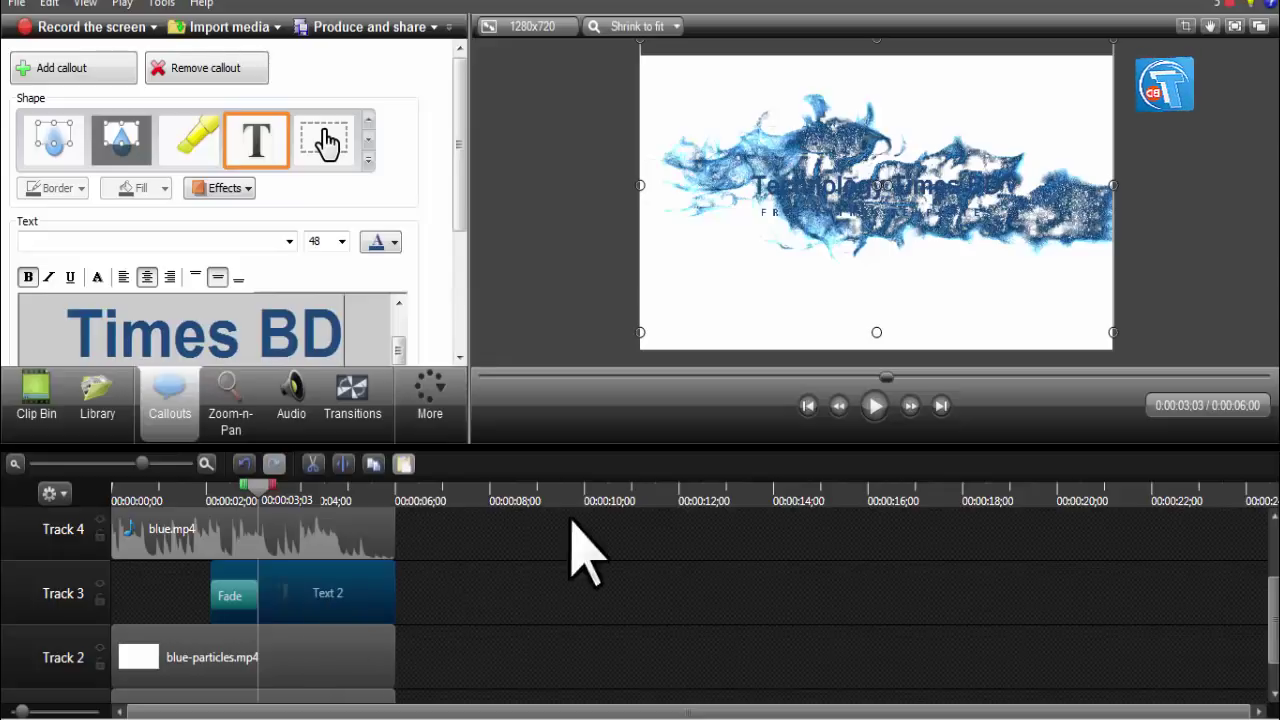
pyautogui.moveTo(258, 487); pyautogui.dragTo(331, 488)
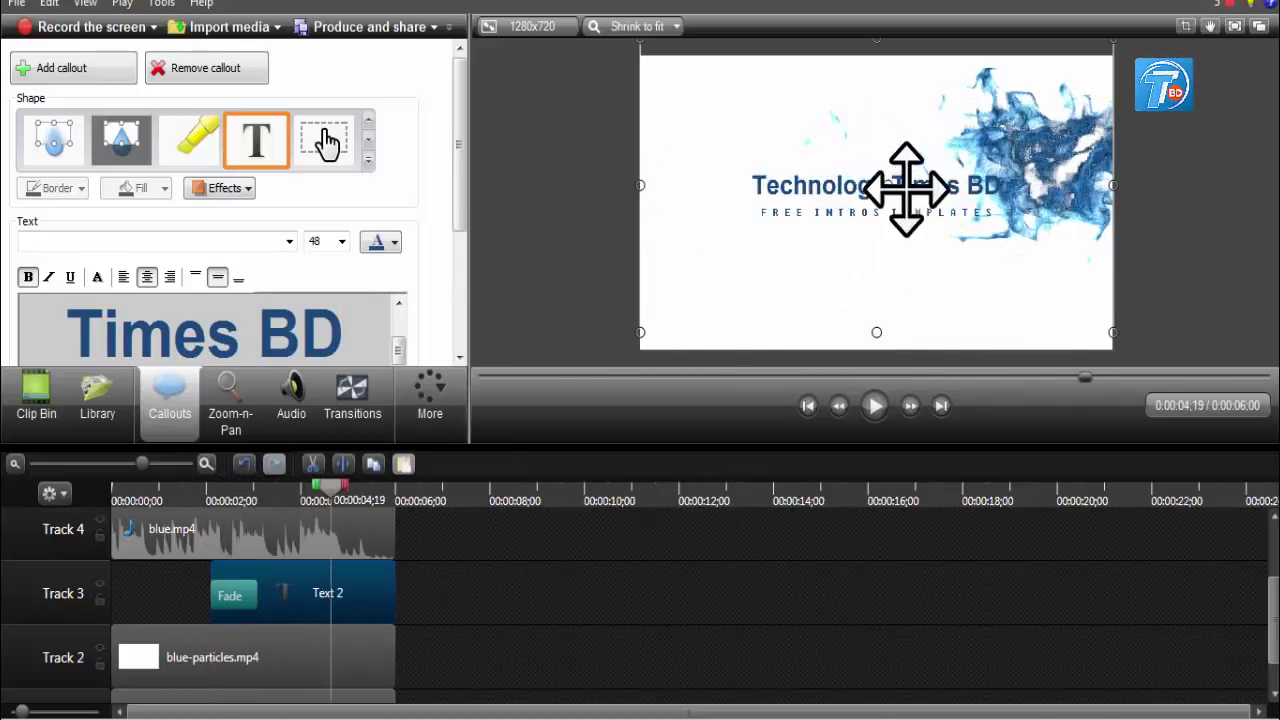
pyautogui.click(514, 572)
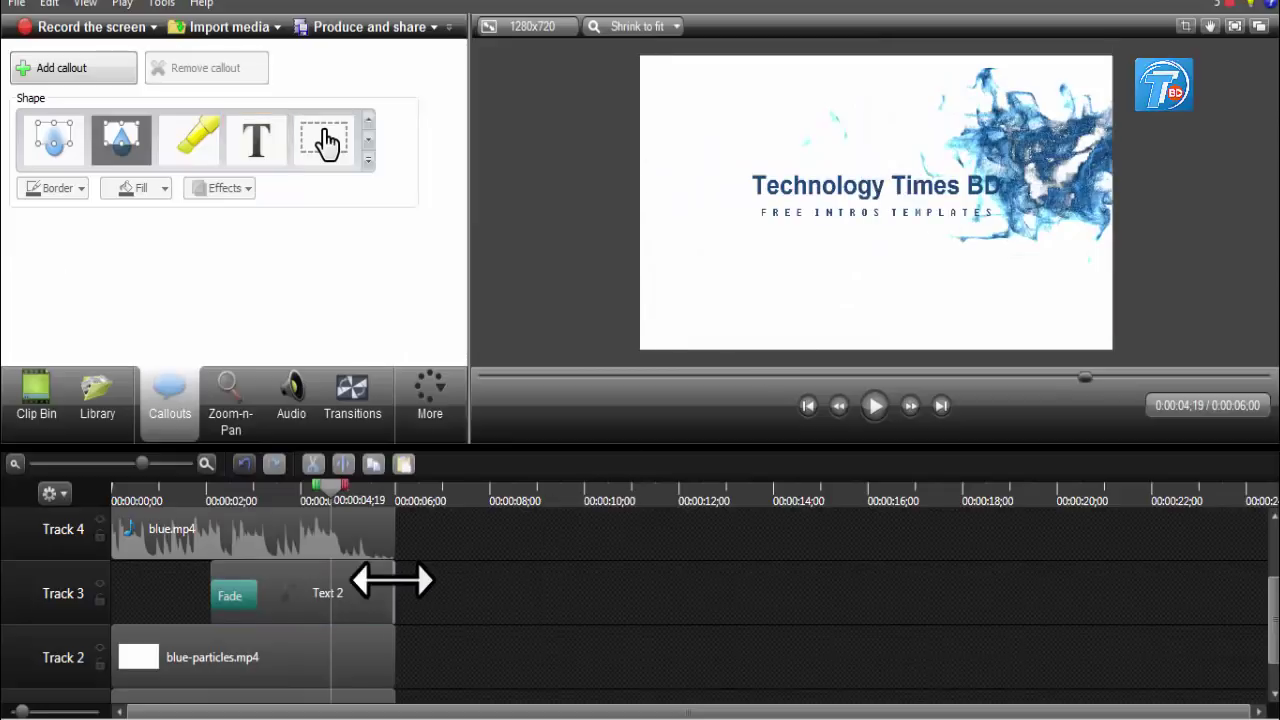
# Replace the subtitle text of the Text 3 callout on Track 5 with "Learn How to Do ?".
pyautogui.scroll(2, 392, 580)
pyautogui.click(293, 590)
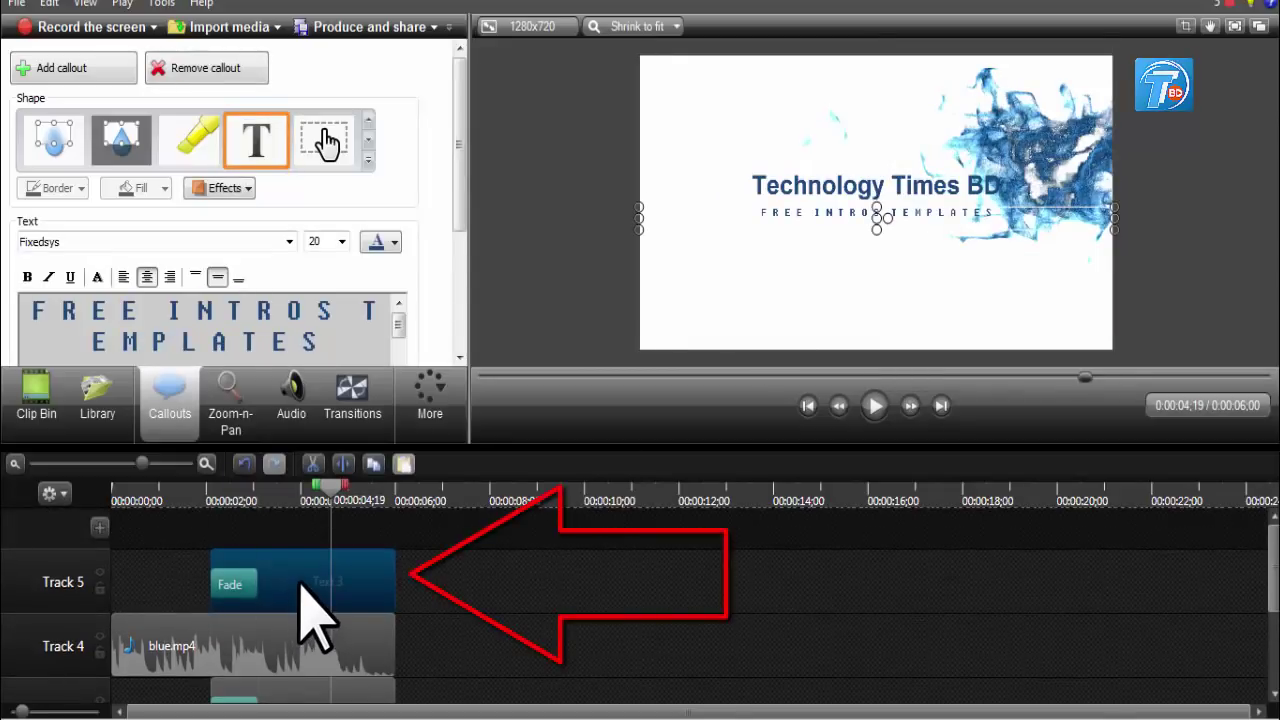
pyautogui.click(302, 588)
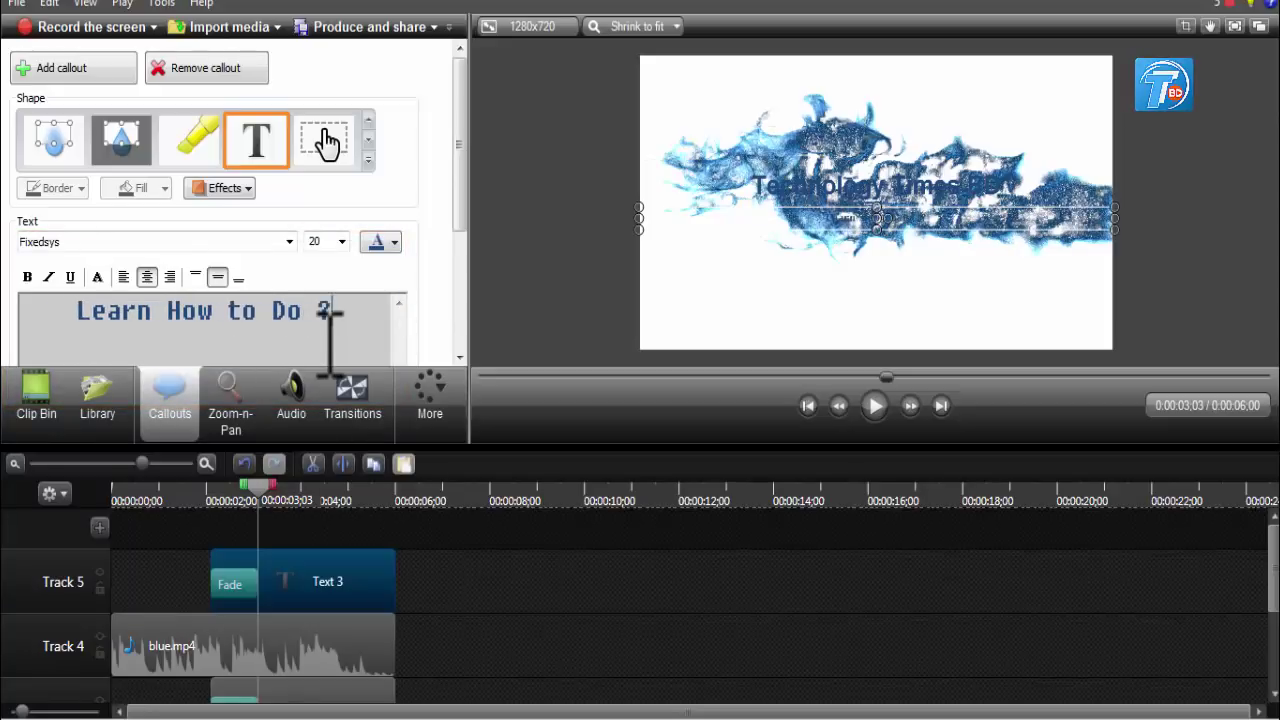
# Play the edited intro from 0:00:02;03 to check the new title and subtitle.
pyautogui.click(421, 567)
pyautogui.moveTo(252, 492); pyautogui.dragTo(210, 494)
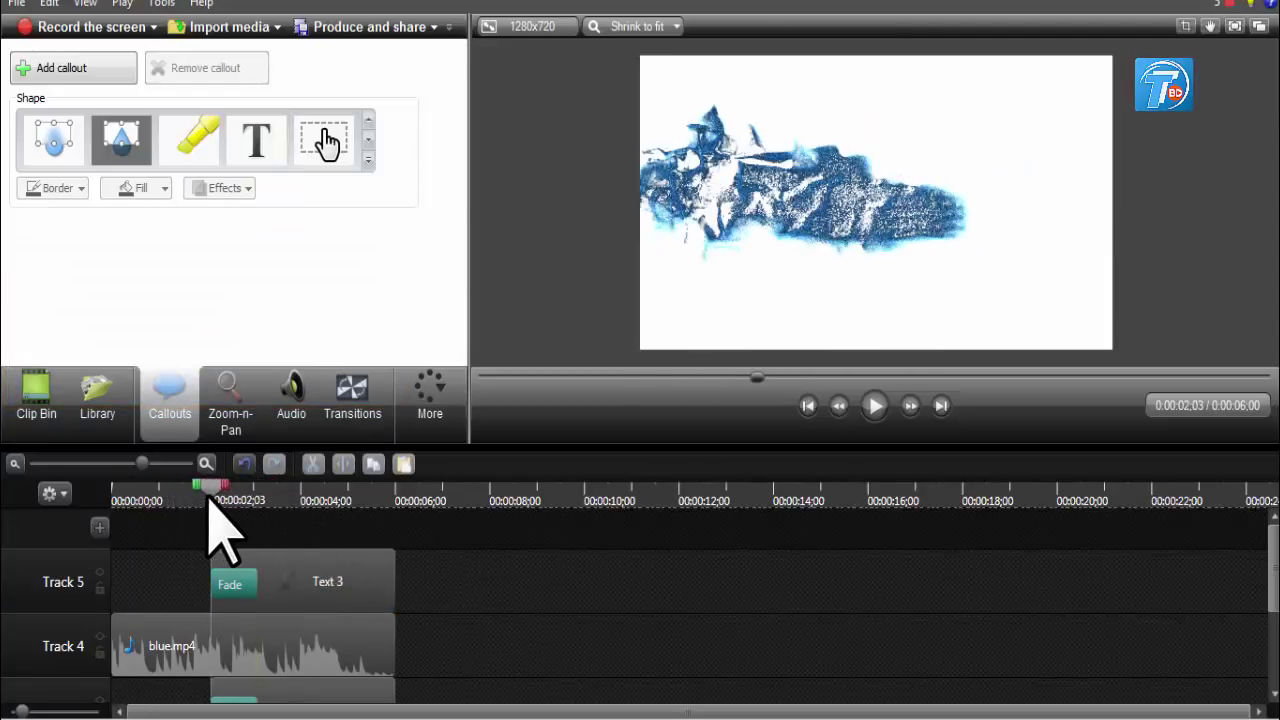
pyautogui.click(874, 406)
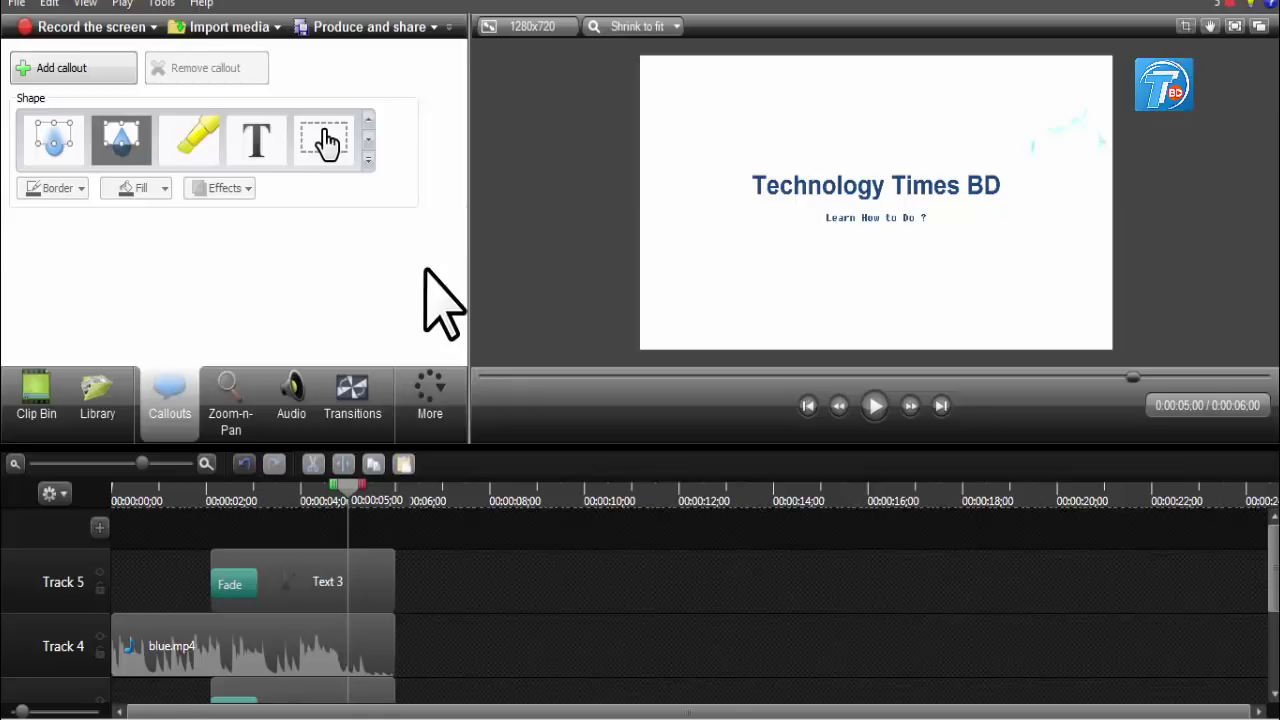
# Produce the video with the MP4 only (up to 1080p) preset, keeping the default production name and folder.
pyautogui.click(362, 34)
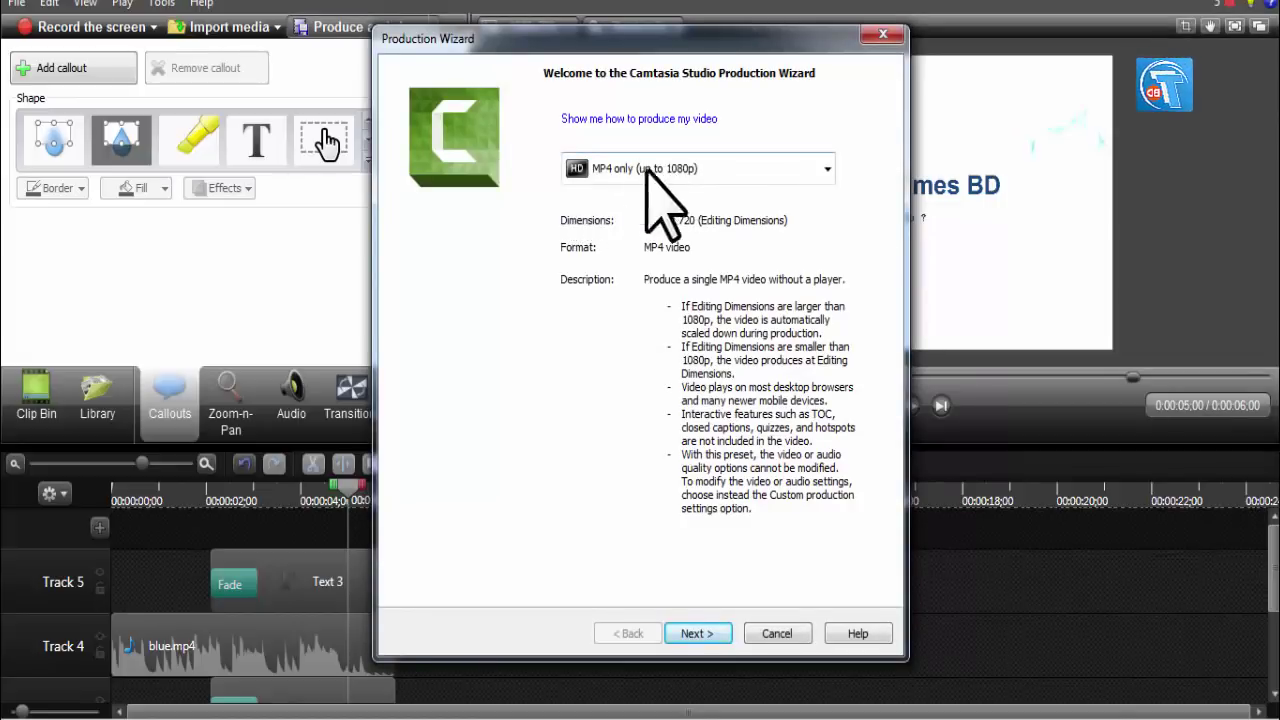
pyautogui.click(827, 169)
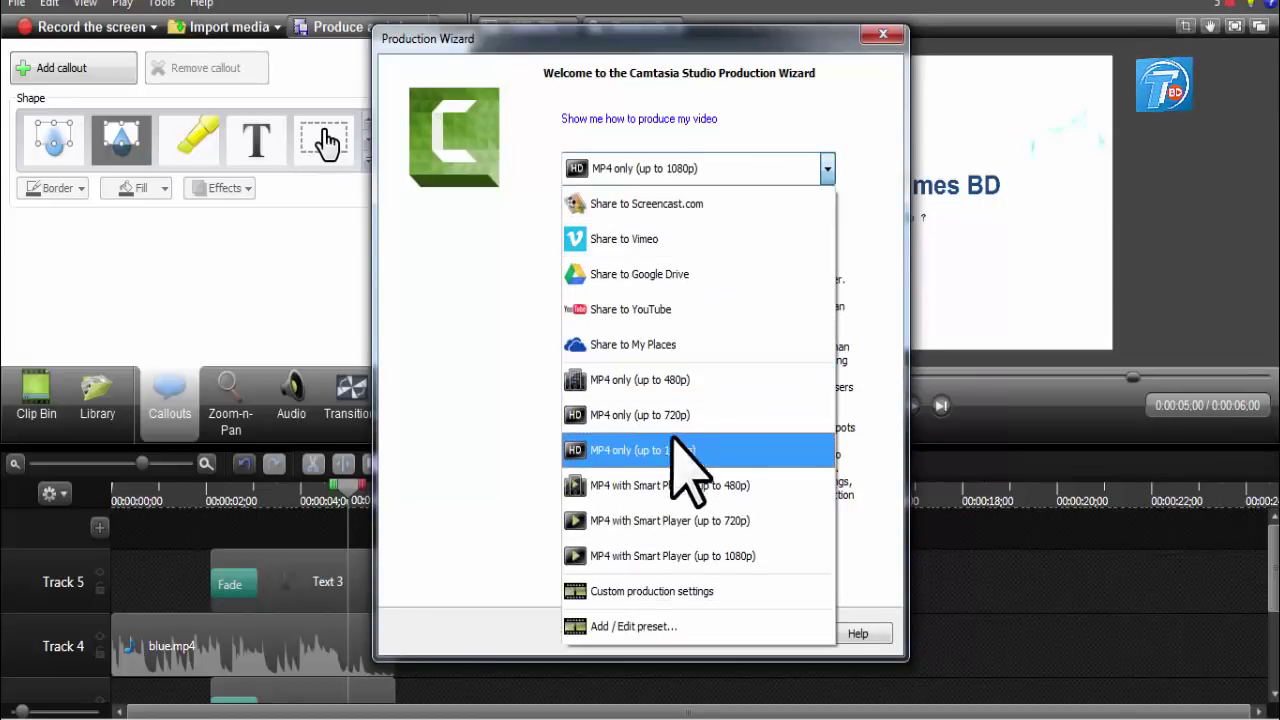
pyautogui.click(605, 450)
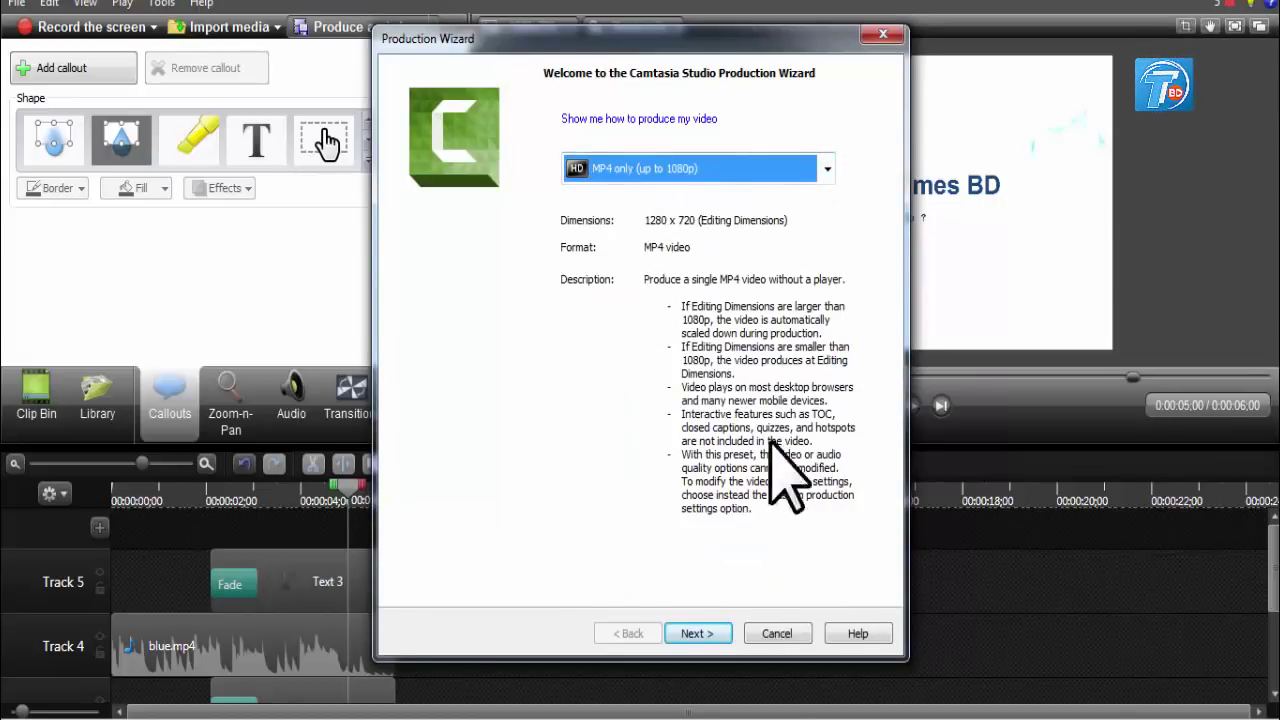
pyautogui.click(700, 633)
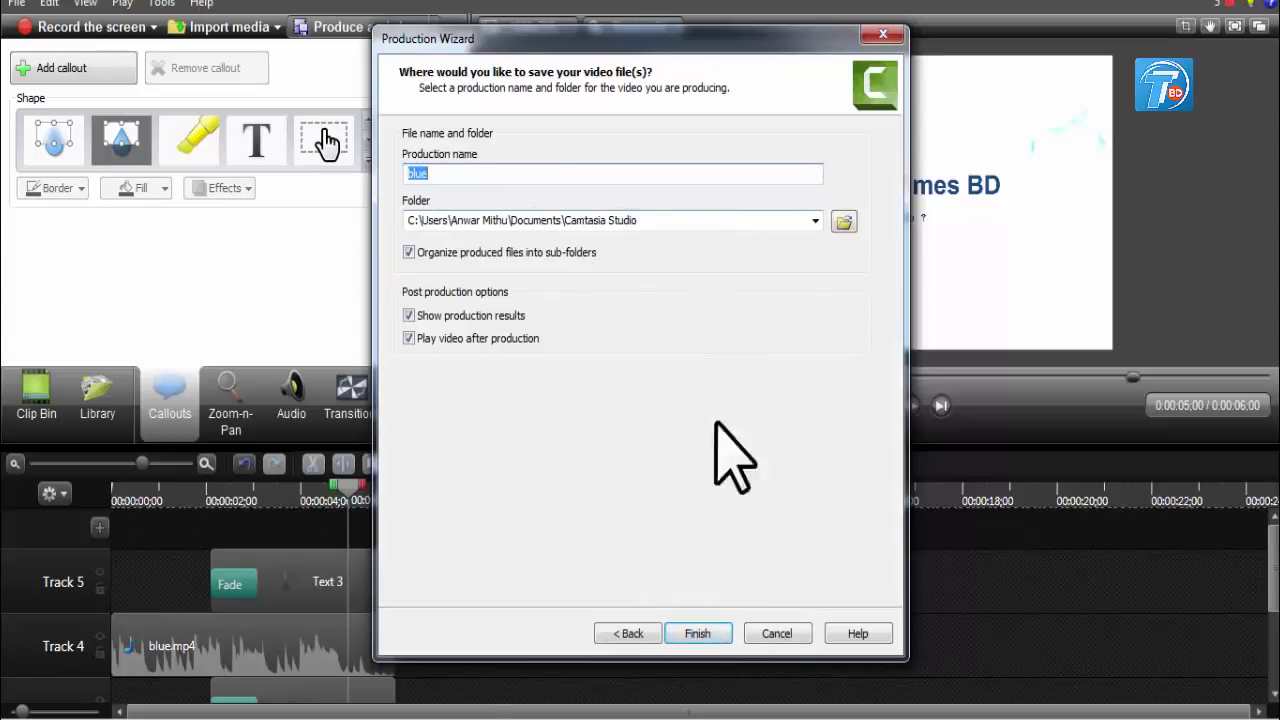
pyautogui.click(697, 633)
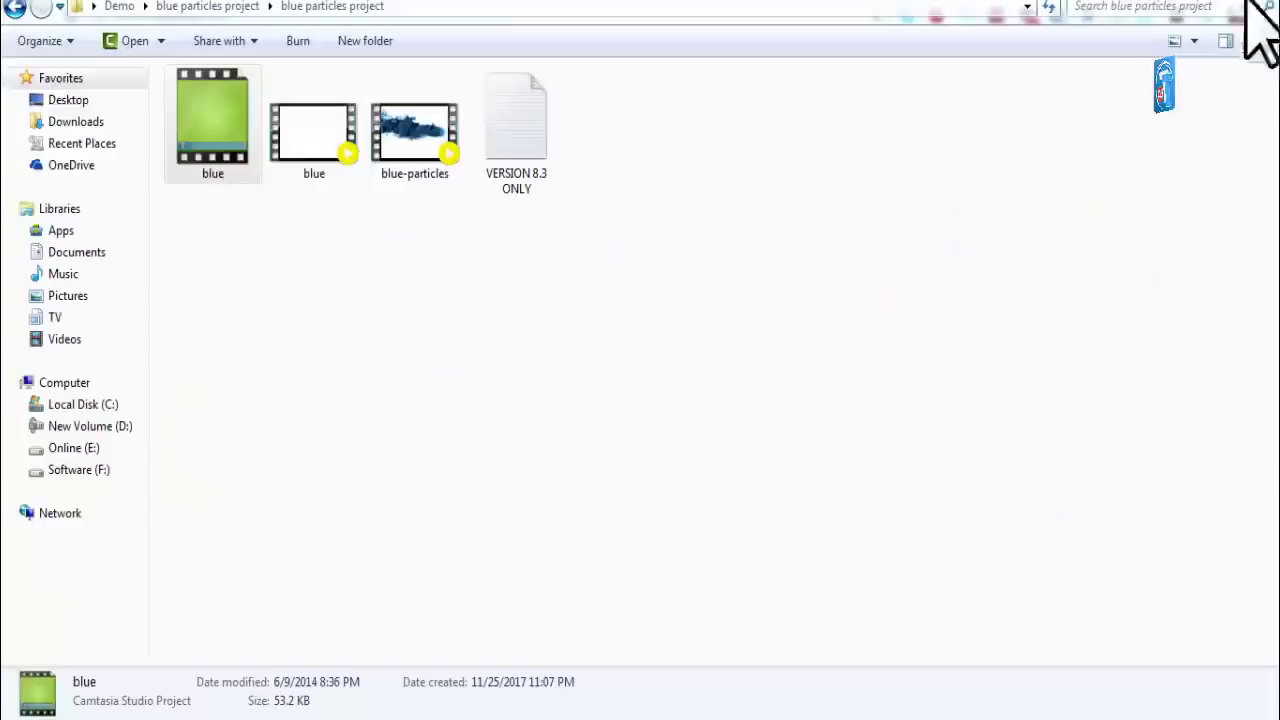
# Go back to the Demo folder in Windows Explorer and close the Camtasia project without saving its changes.
pyautogui.click(16, 8)
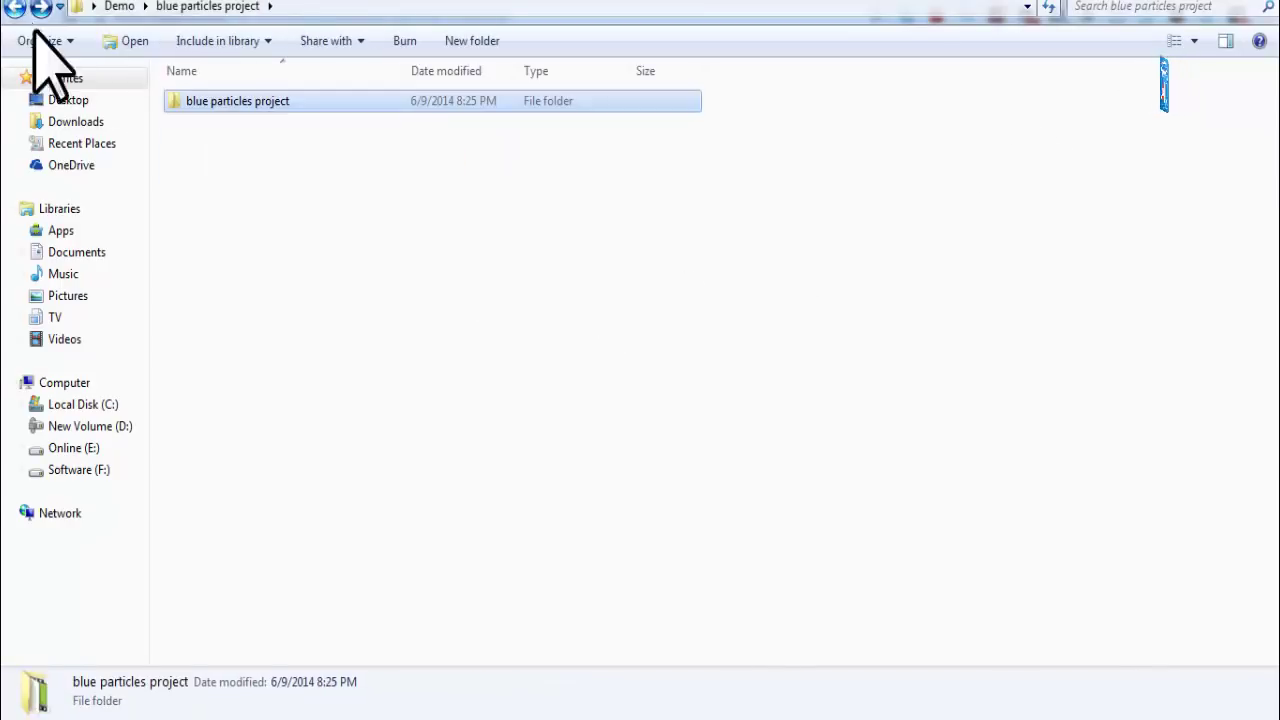
pyautogui.click(16, 8)
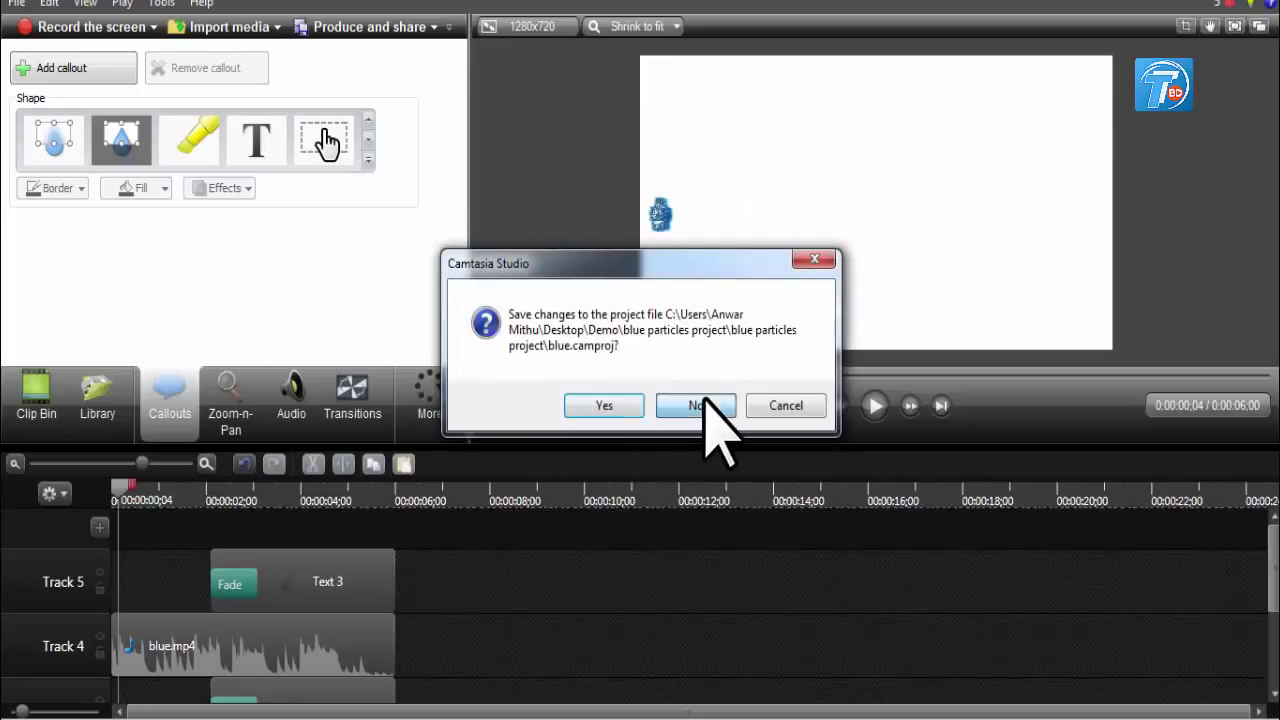
pyautogui.click(697, 405)
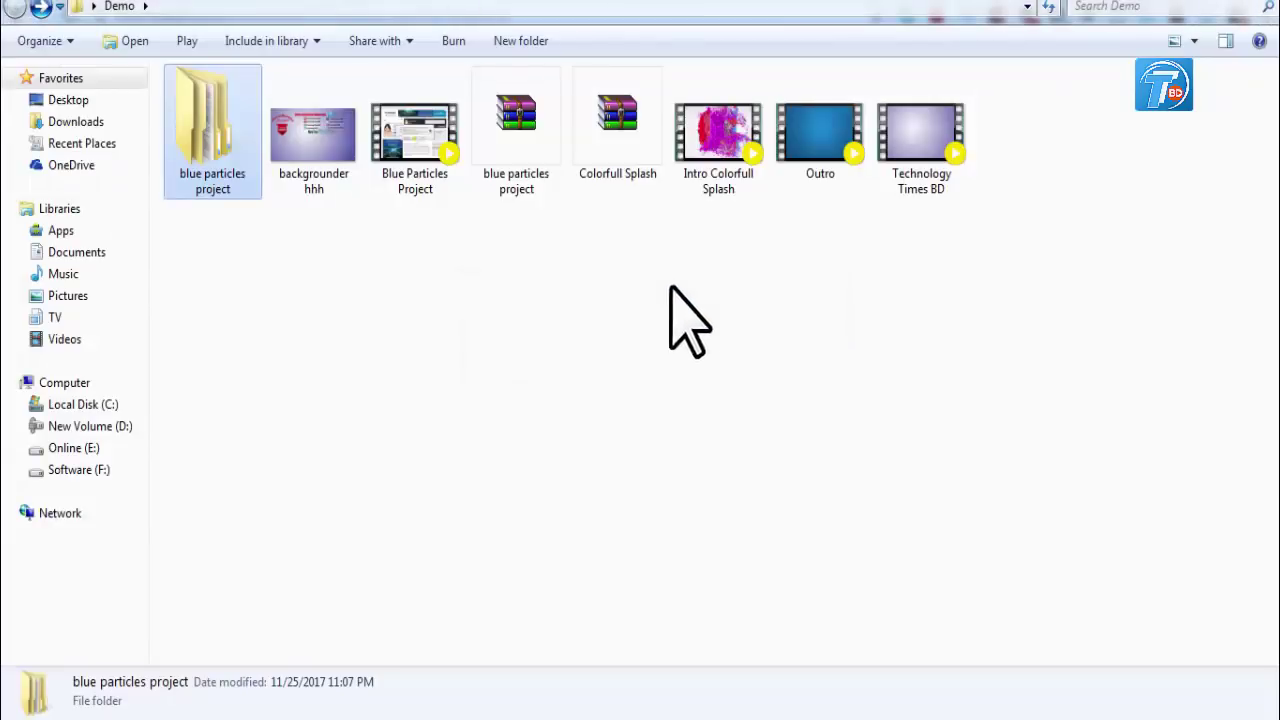
# Extract the Colorfull Splash archive into its own folder and open the nested Colorfull Splash folder.
pyautogui.rightClick(627, 136)
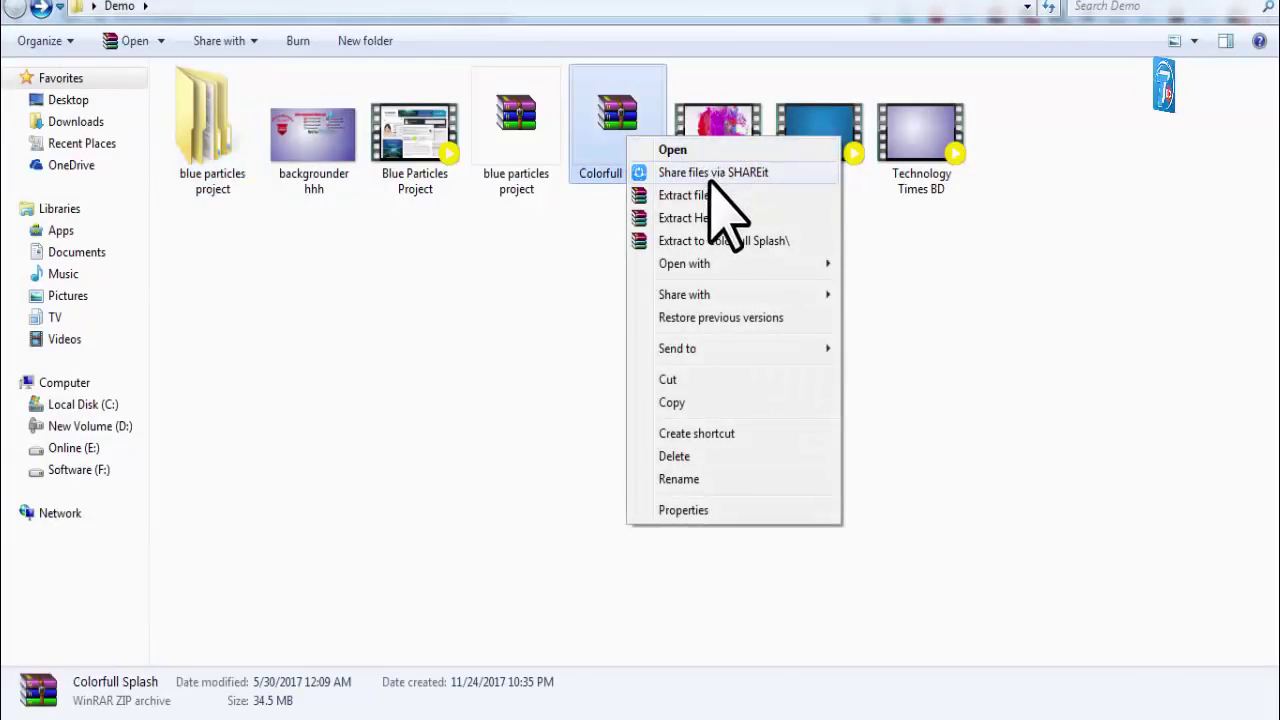
pyautogui.click(745, 197)
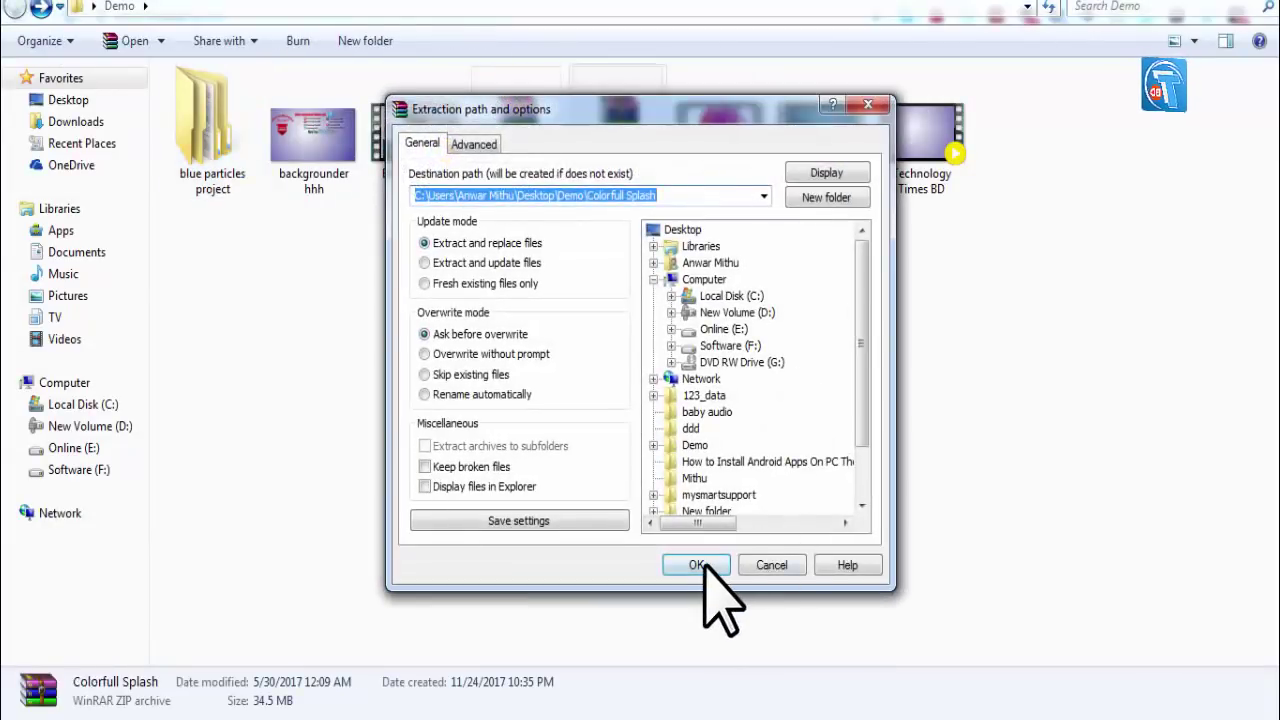
pyautogui.click(697, 561)
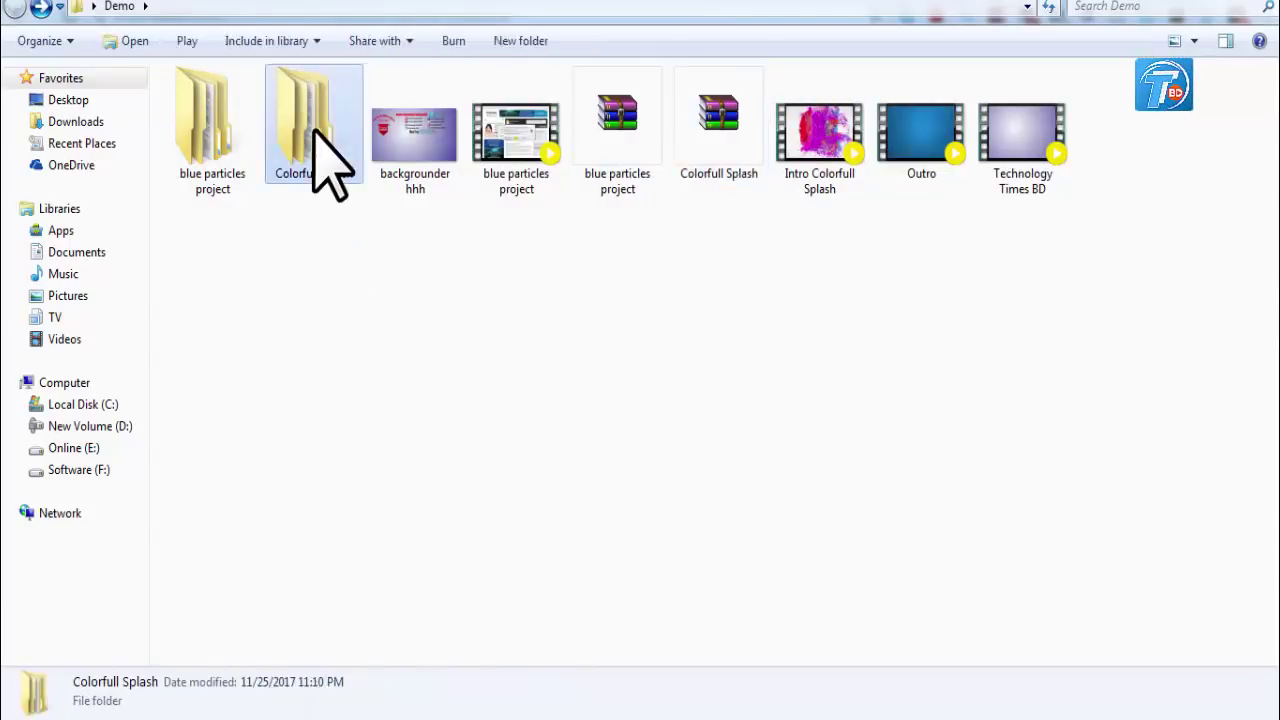
pyautogui.doubleClick(314, 135)
pyautogui.doubleClick(251, 104)
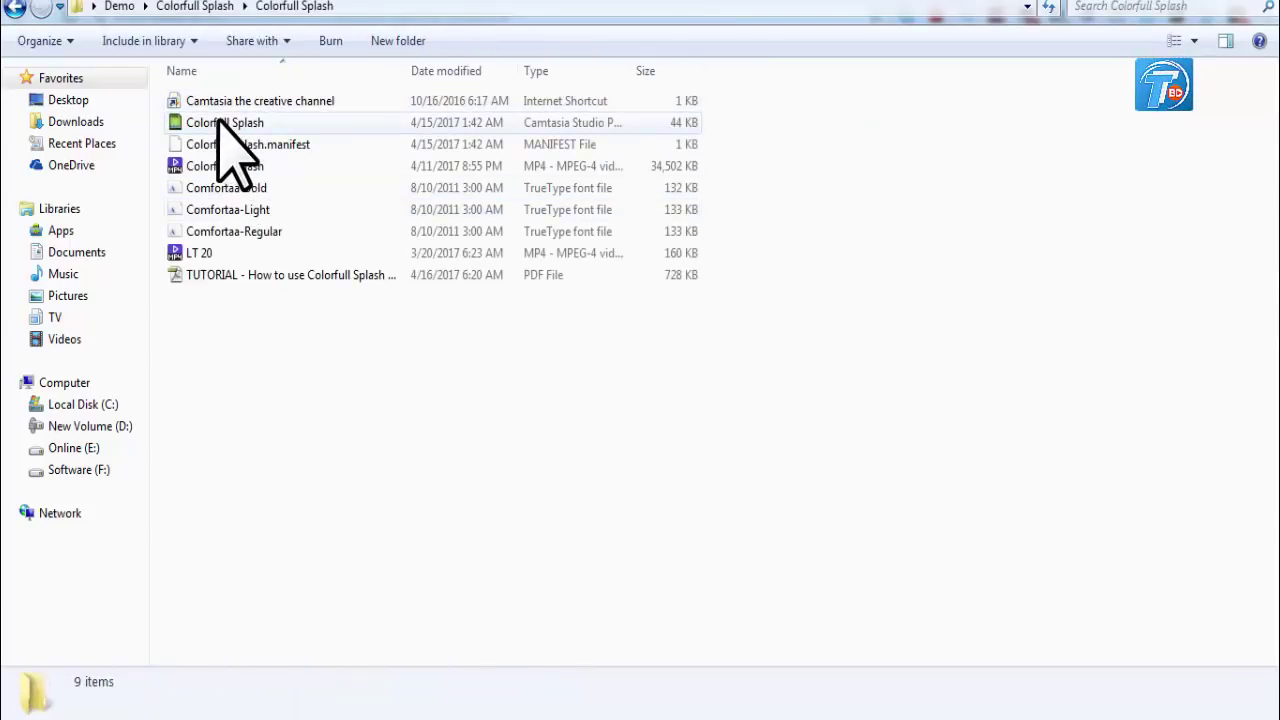
# Open the Colorfull Splash Camtasia project and play its intro from the beginning up to the text banner.
pyautogui.click(262, 124)
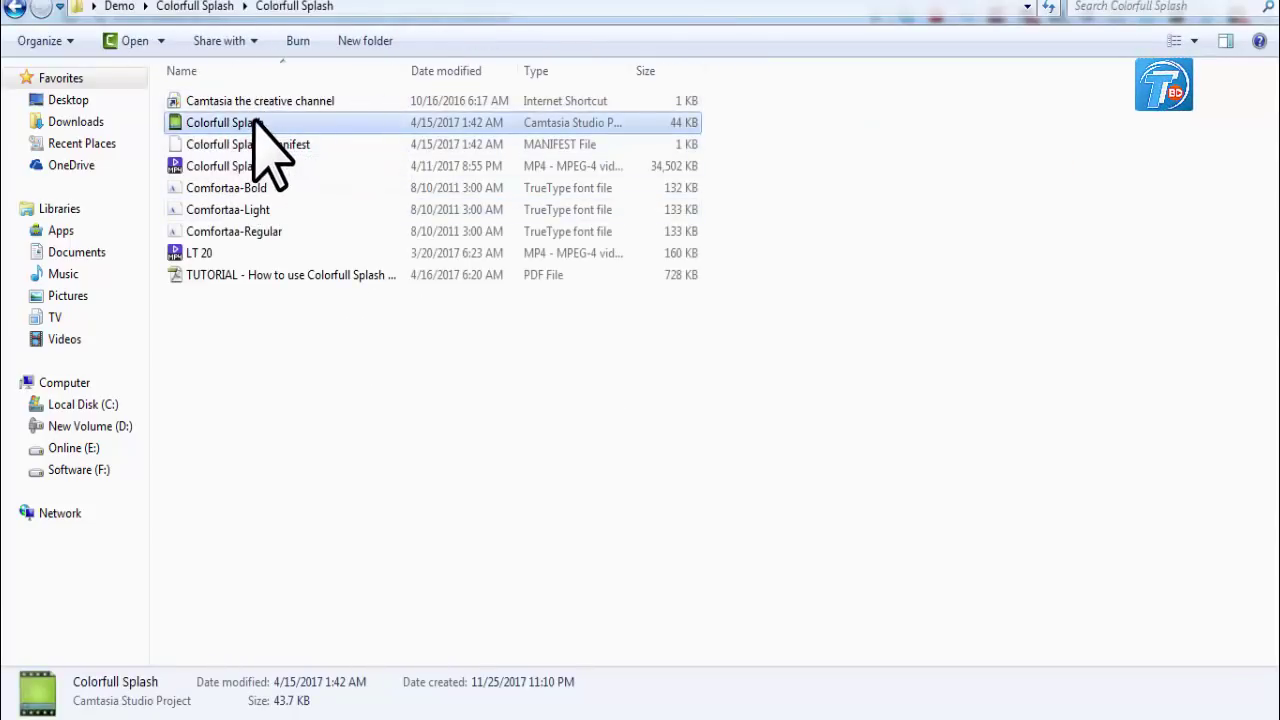
pyautogui.doubleClick(254, 121)
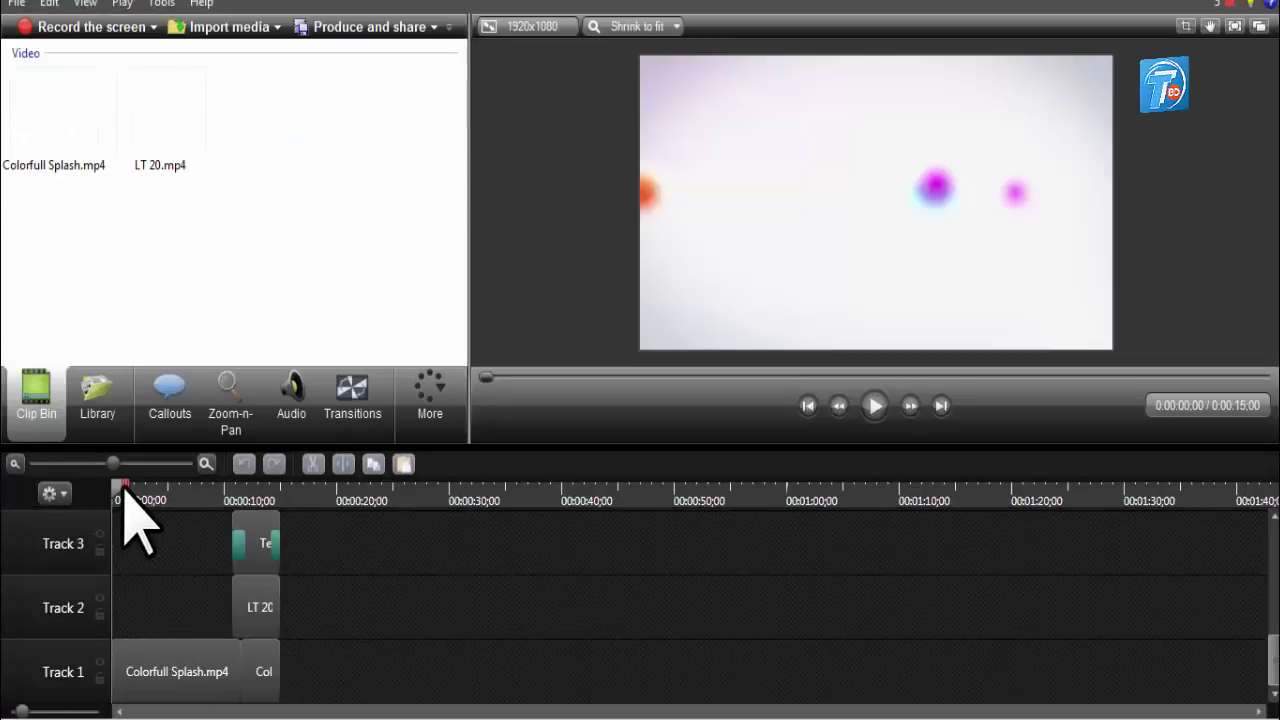
pyautogui.moveTo(123, 491)
pyautogui.mouseDown()
pyautogui.moveTo(277, 491)
pyautogui.moveTo(115, 497)
pyautogui.mouseUp()
pyautogui.click(874, 405)
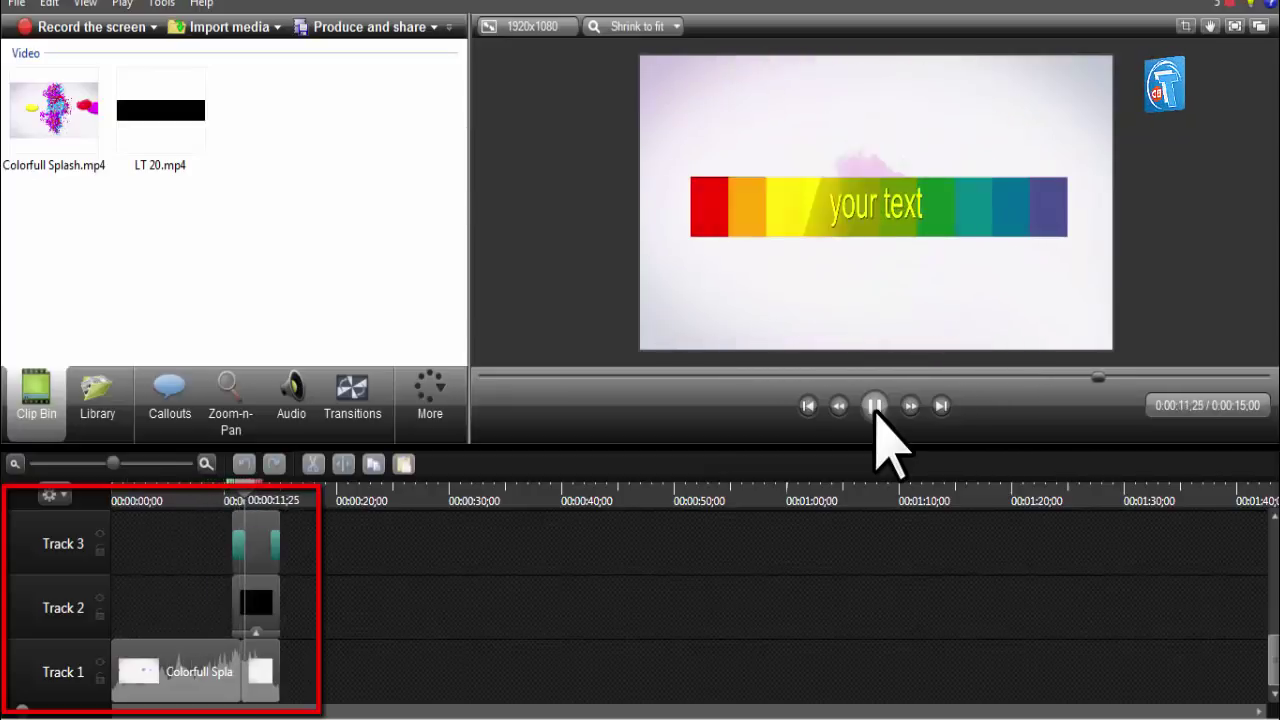
pyautogui.click(875, 405)
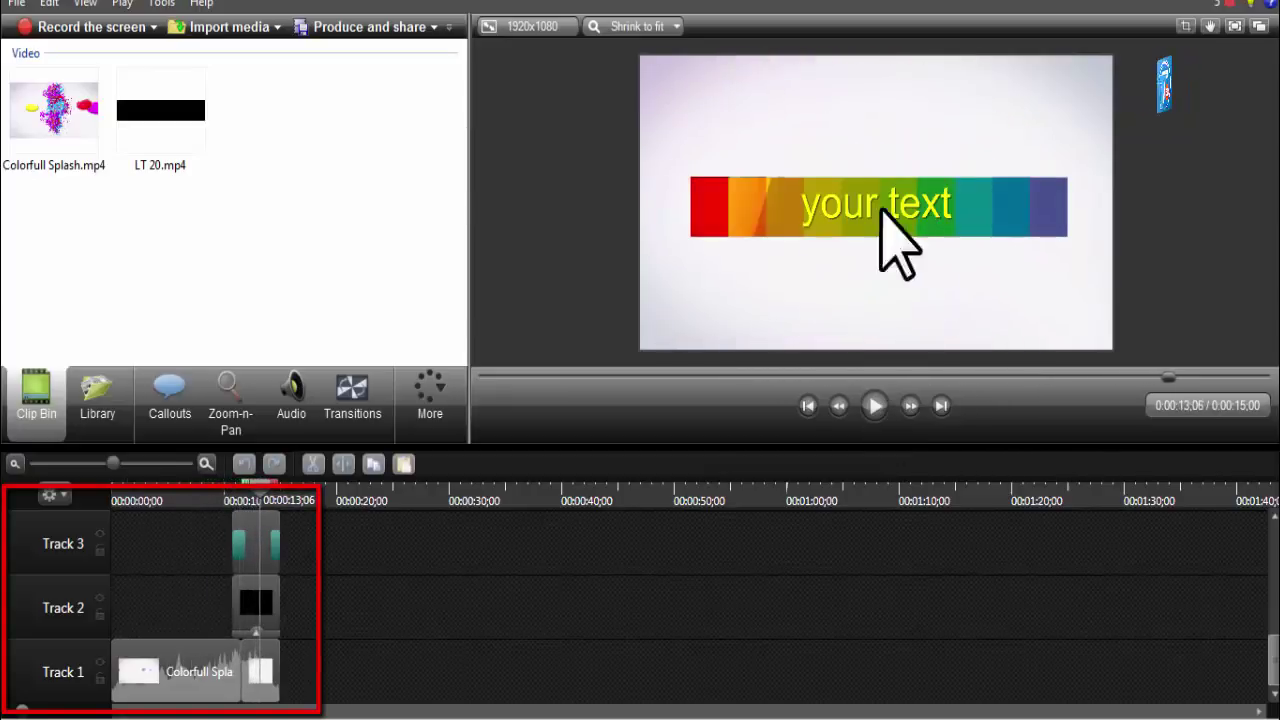
# Replace the "your text" callout on Track 3 with "Technology Times BD".
pyautogui.click(250, 610)
pyautogui.scroll(3, 240, 565)
pyautogui.moveTo(113, 465); pyautogui.dragTo(132, 463)
pyautogui.scroll(-2, 640, 615)
pyautogui.doubleClick(540, 548)
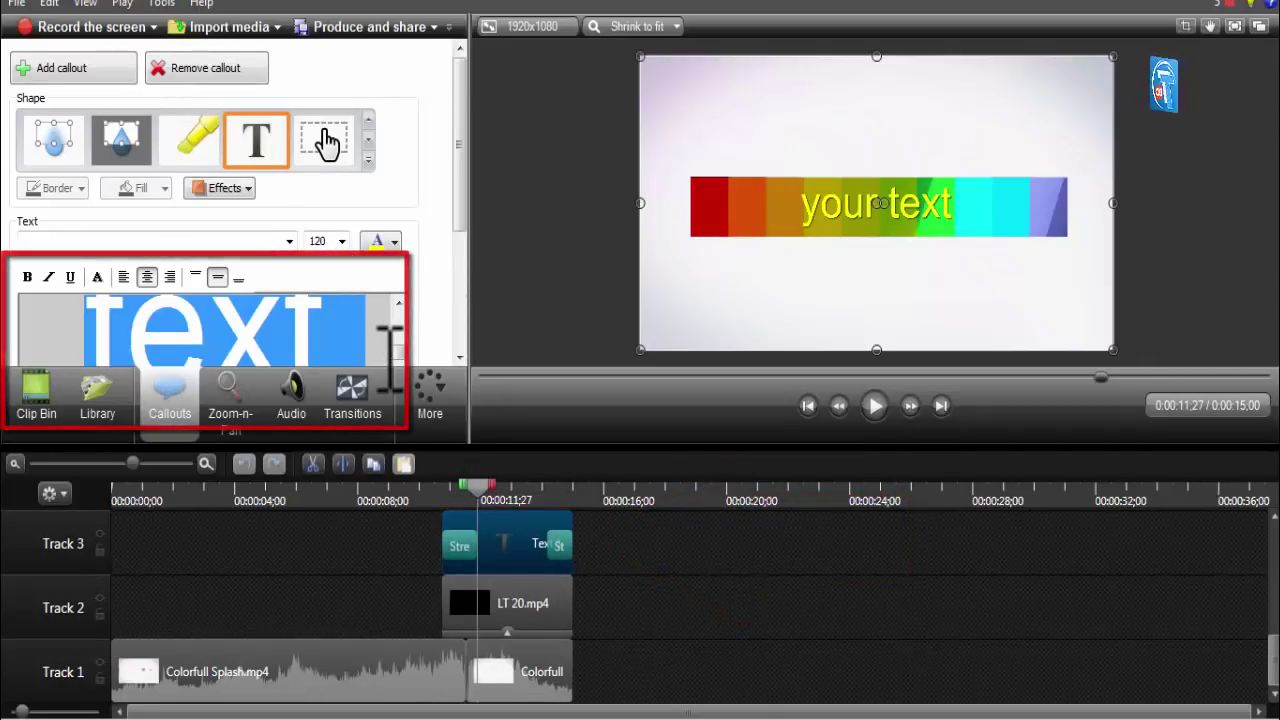
pyautogui.write('Yechnology Times BD')
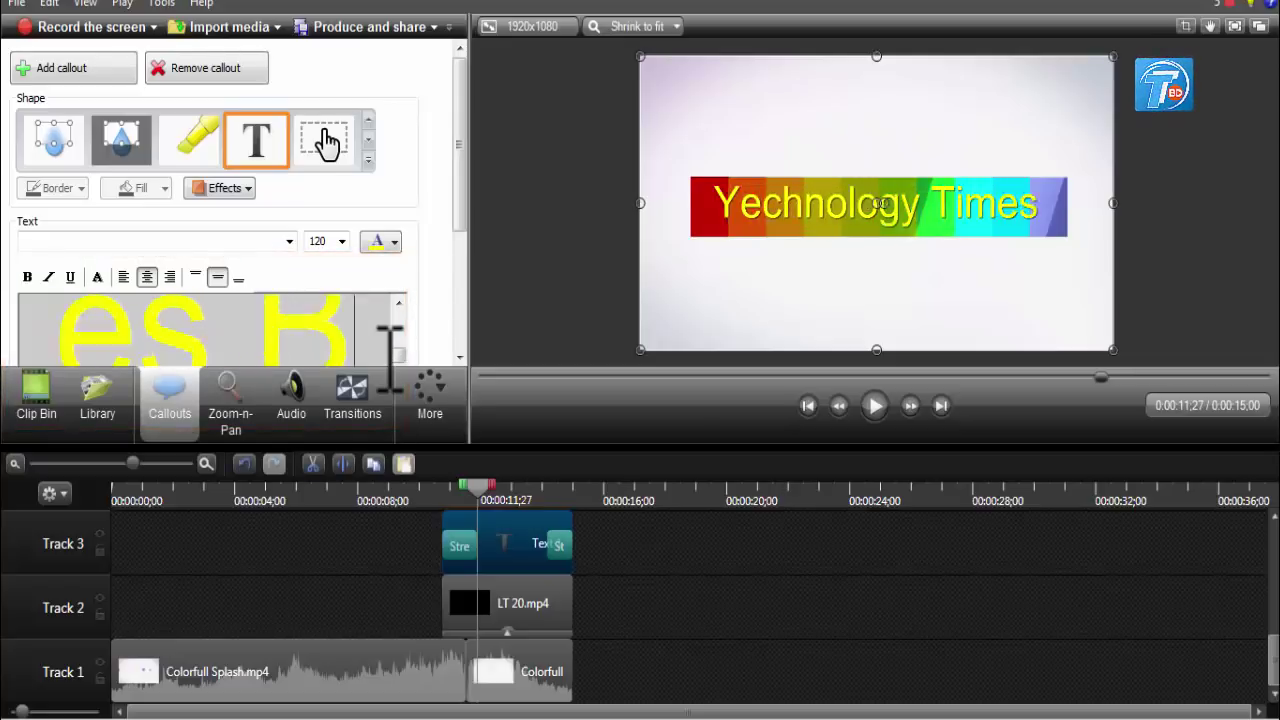
pyautogui.press('Home')
pyautogui.moveTo(140, 330); pyautogui.dragTo(35, 330)
pyautogui.write('T')
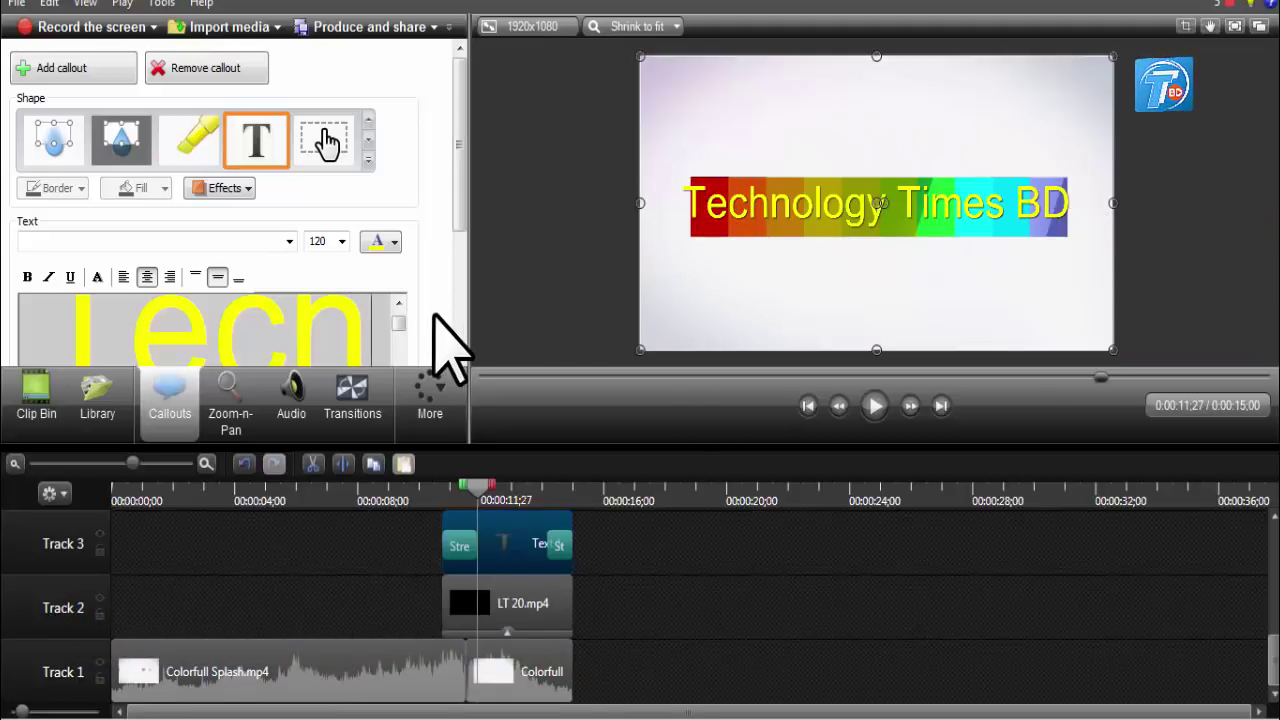
# Set the font size of the whole Technology Times BD callout text to 115 so it fits the colour banner.
pyautogui.hotkey('ctrl', 'a')
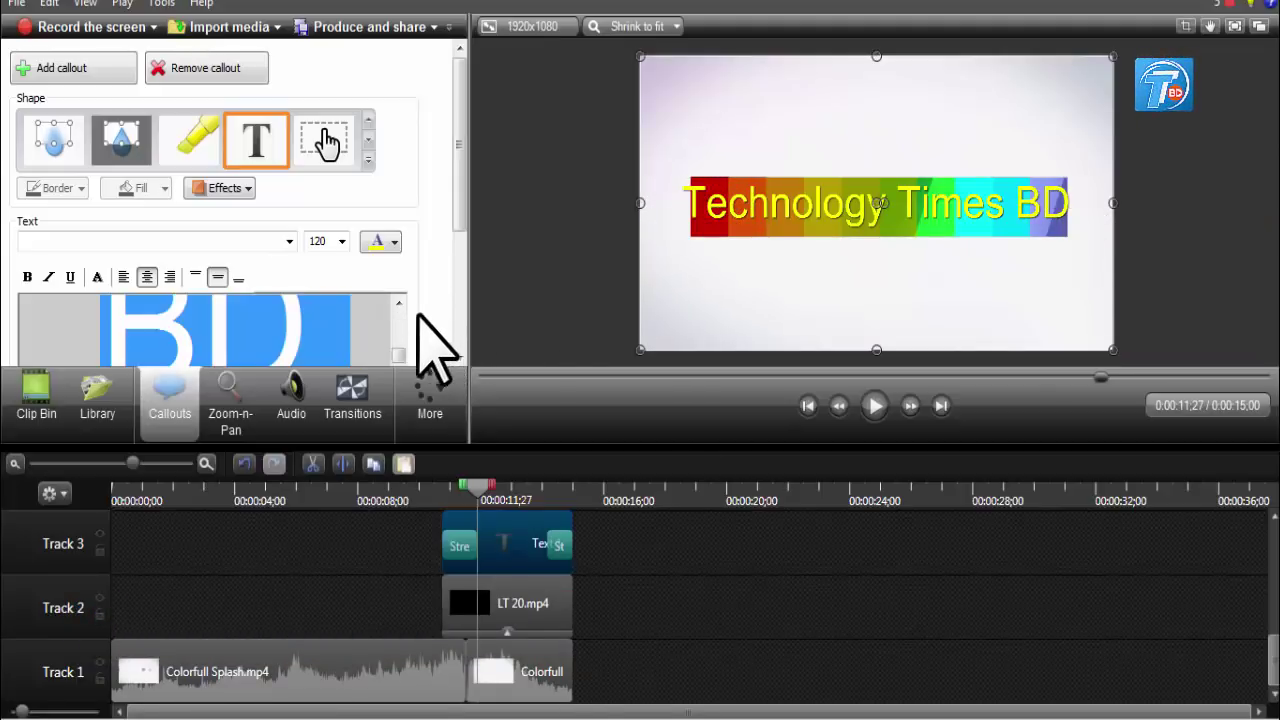
pyautogui.click(324, 245)
pyautogui.write('1')
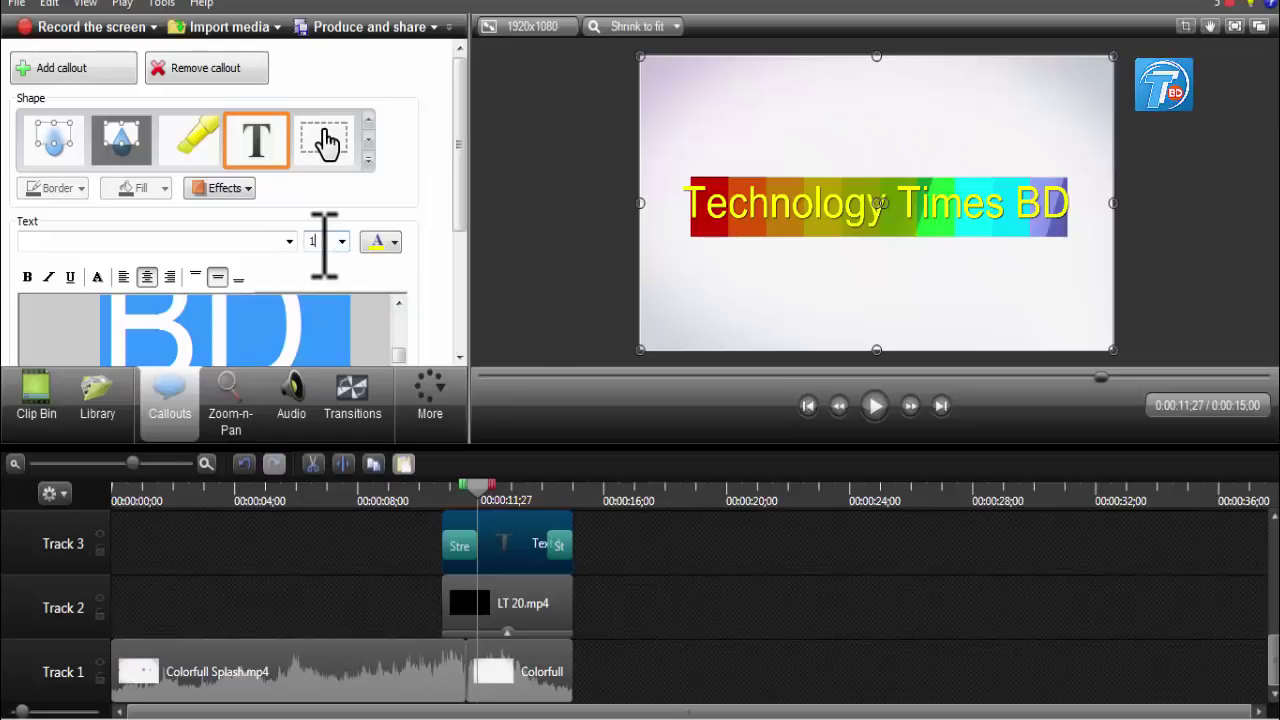
pyautogui.write('15')
pyautogui.press('Return')
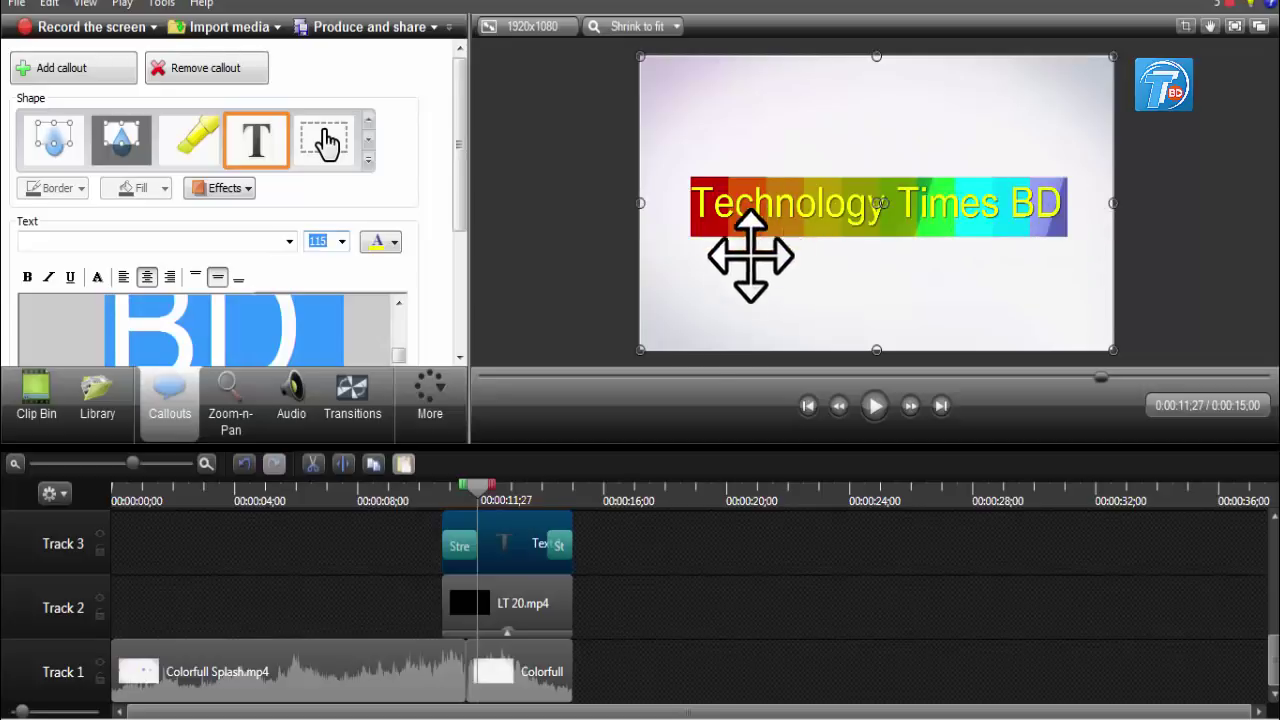
pyautogui.click(680, 571)
# Scrub the timeline from the start to 0:00:10;23 to check the edited title animation.
pyautogui.click(114, 491)
pyautogui.moveTo(86, 490); pyautogui.dragTo(445, 488)
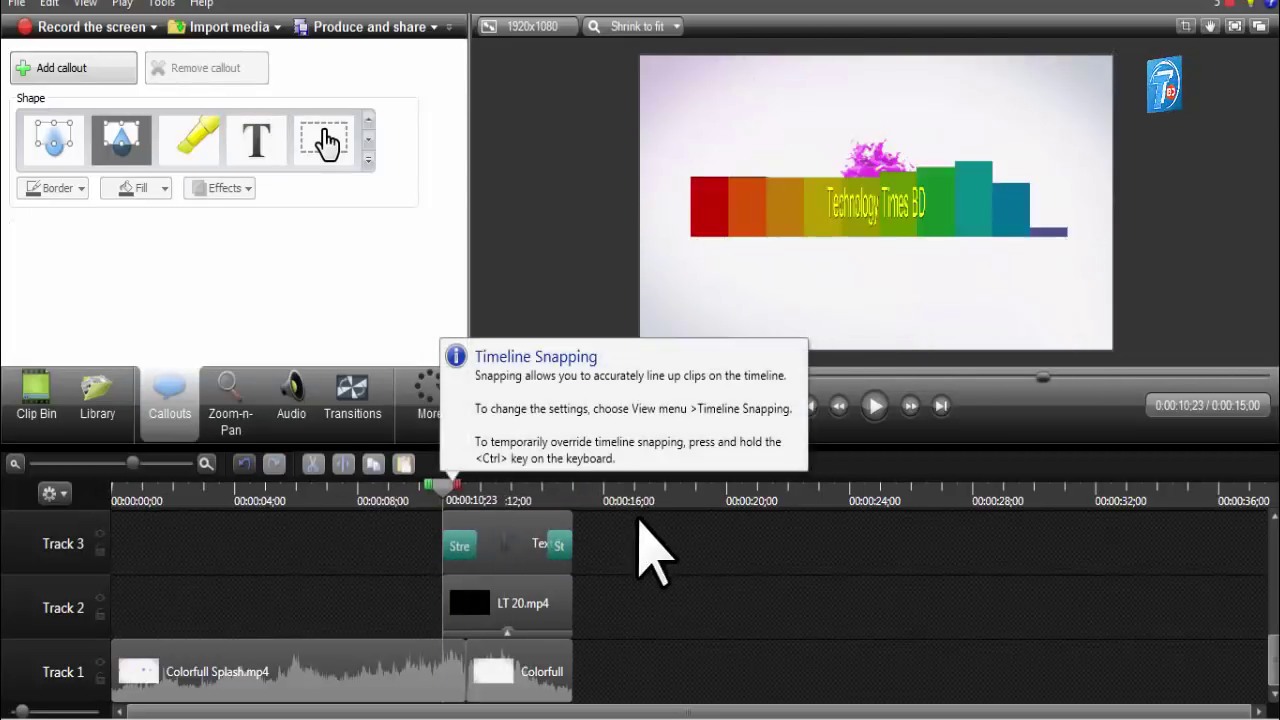
pyautogui.scroll(3, 638, 520)
pyautogui.scroll(-3, 629, 509)
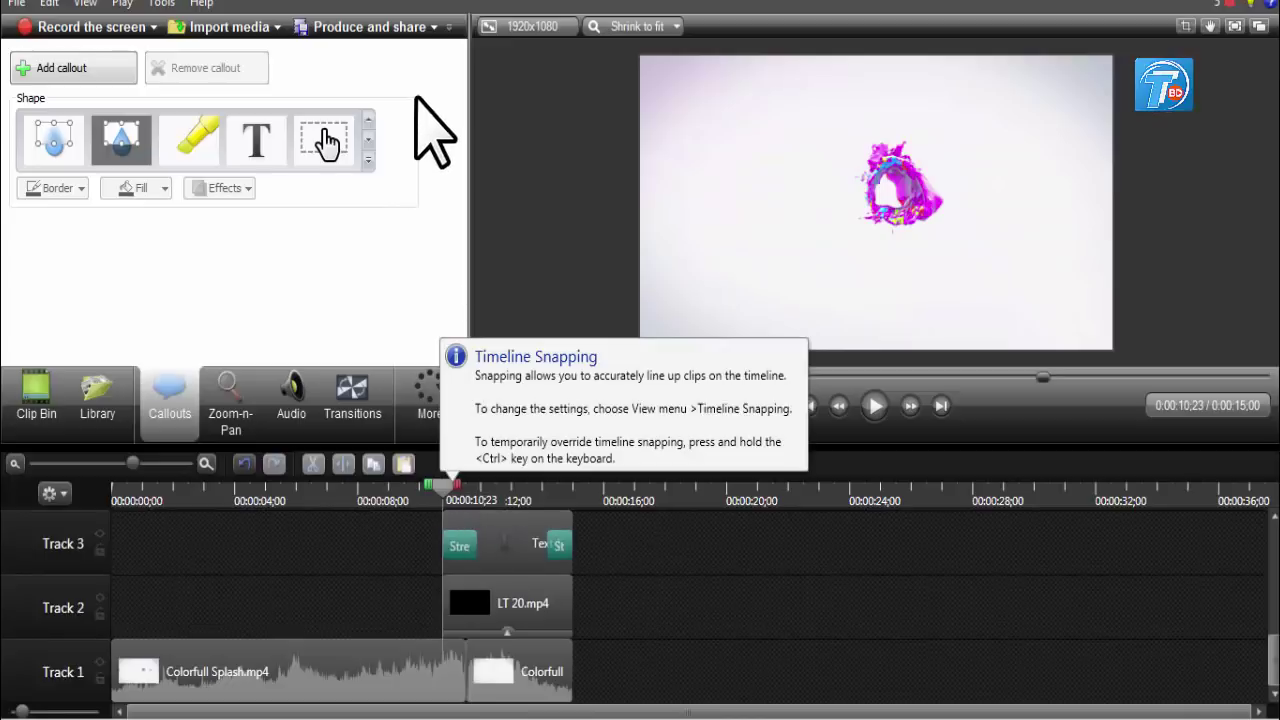
# Produce the edited intro as a 1920x1080 MP4 video named Colorfull Splash and finish the production.
pyautogui.click(392, 30)
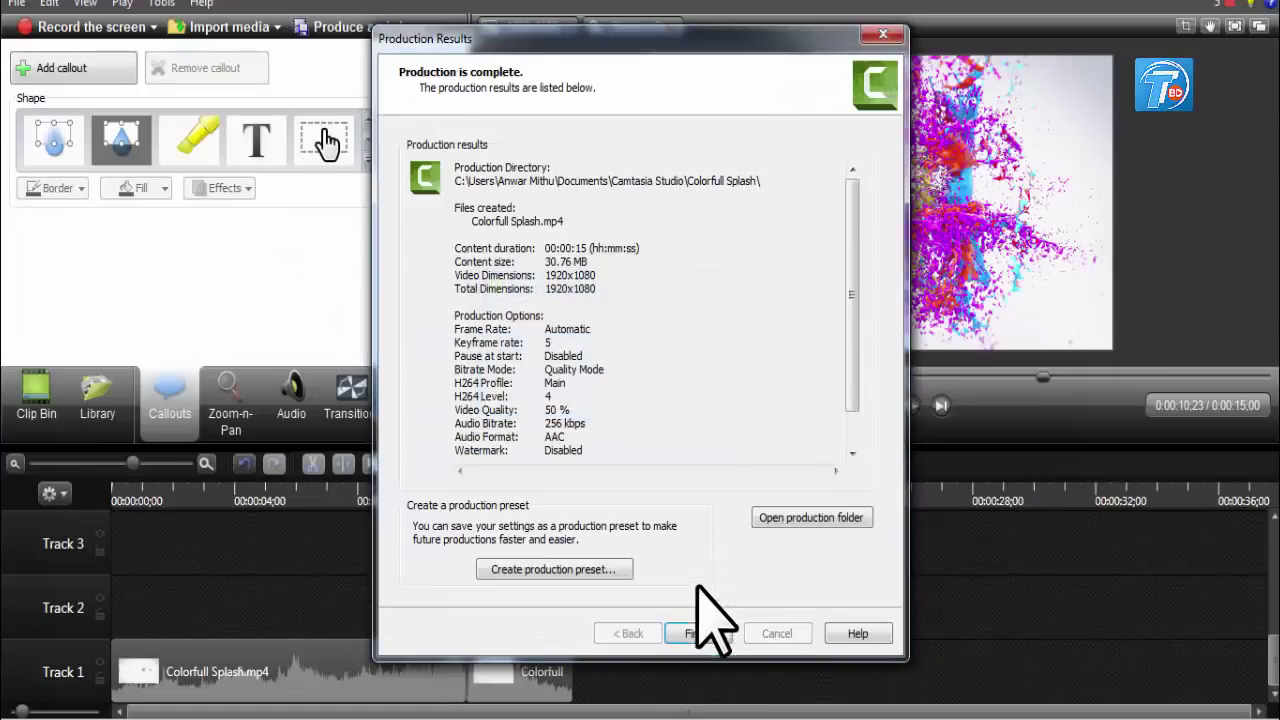
pyautogui.click(703, 625)
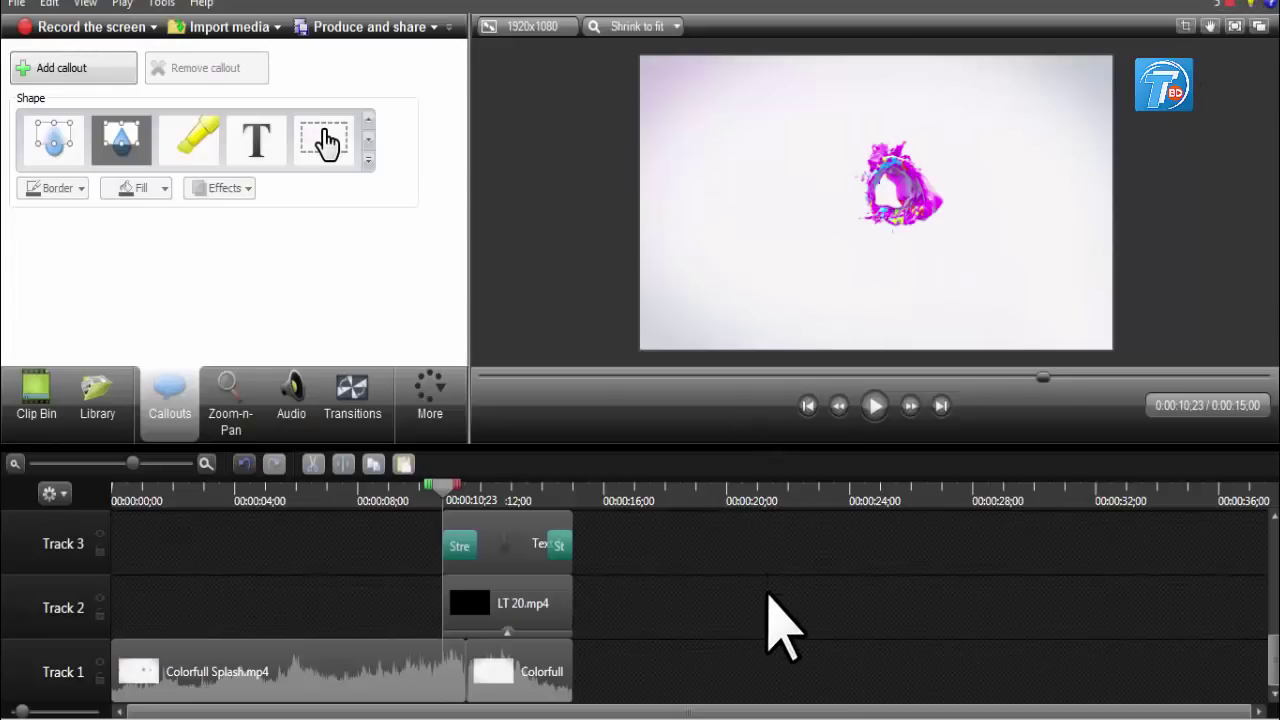
# Close the Camtasia project without saving its changes, then leave the Explorer window and return to the web browser.
pyautogui.click(1268, 10)
pyautogui.click(708, 407)
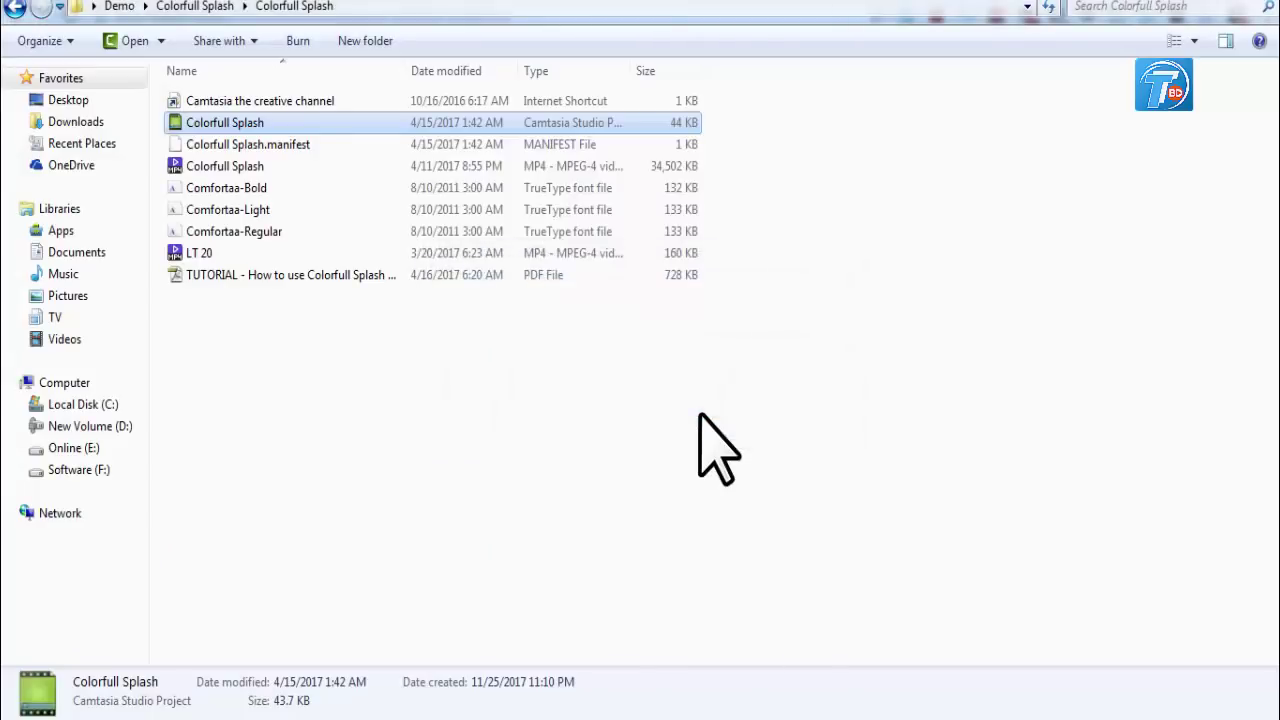
pyautogui.click(1200, 5)
pyautogui.click(1210, 8)
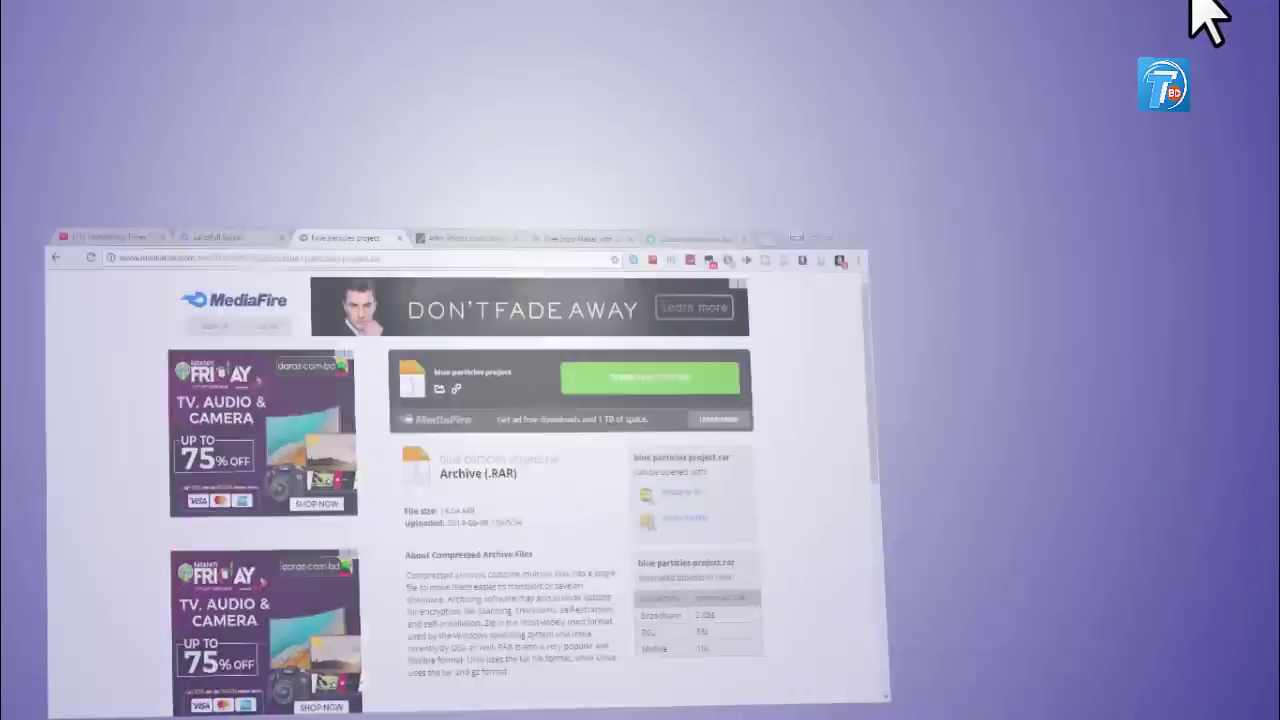
pyautogui.rightClick(1020, 38)
pyautogui.click(1050, 90)
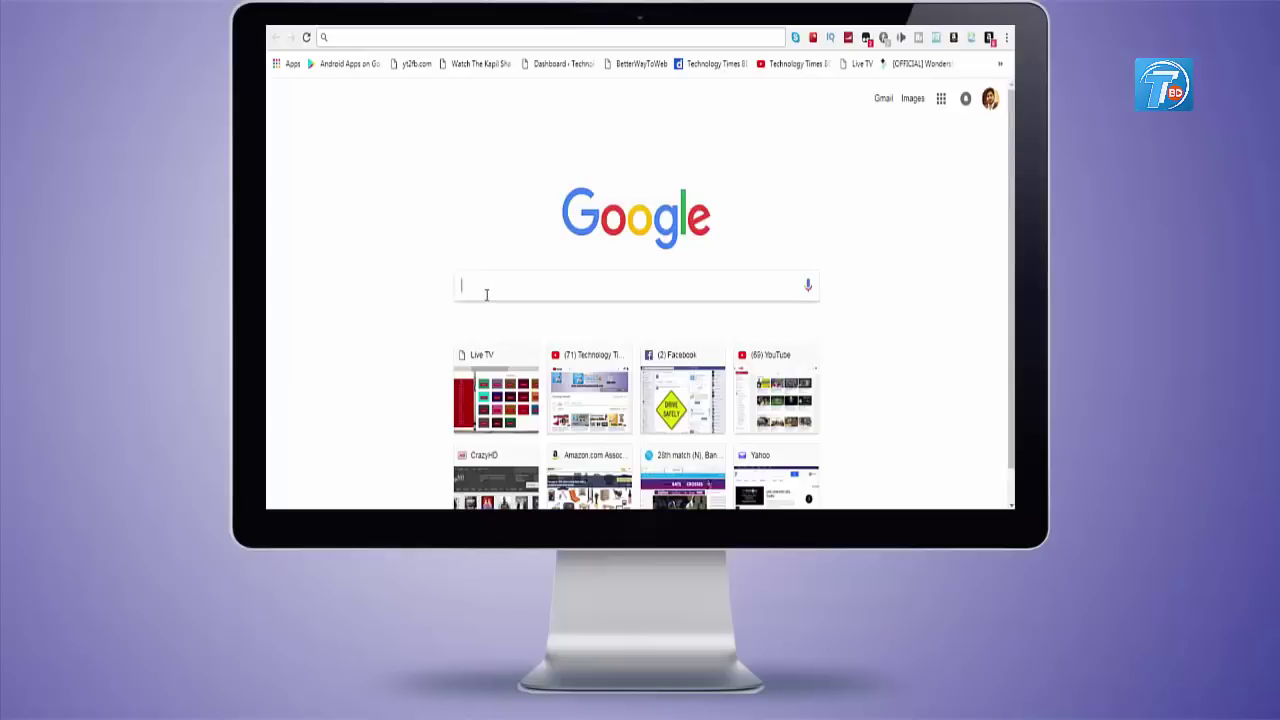
# Search Google and YouTube for "download camtasia intro templates" and look through the results for free templates.
pyautogui.write('download')
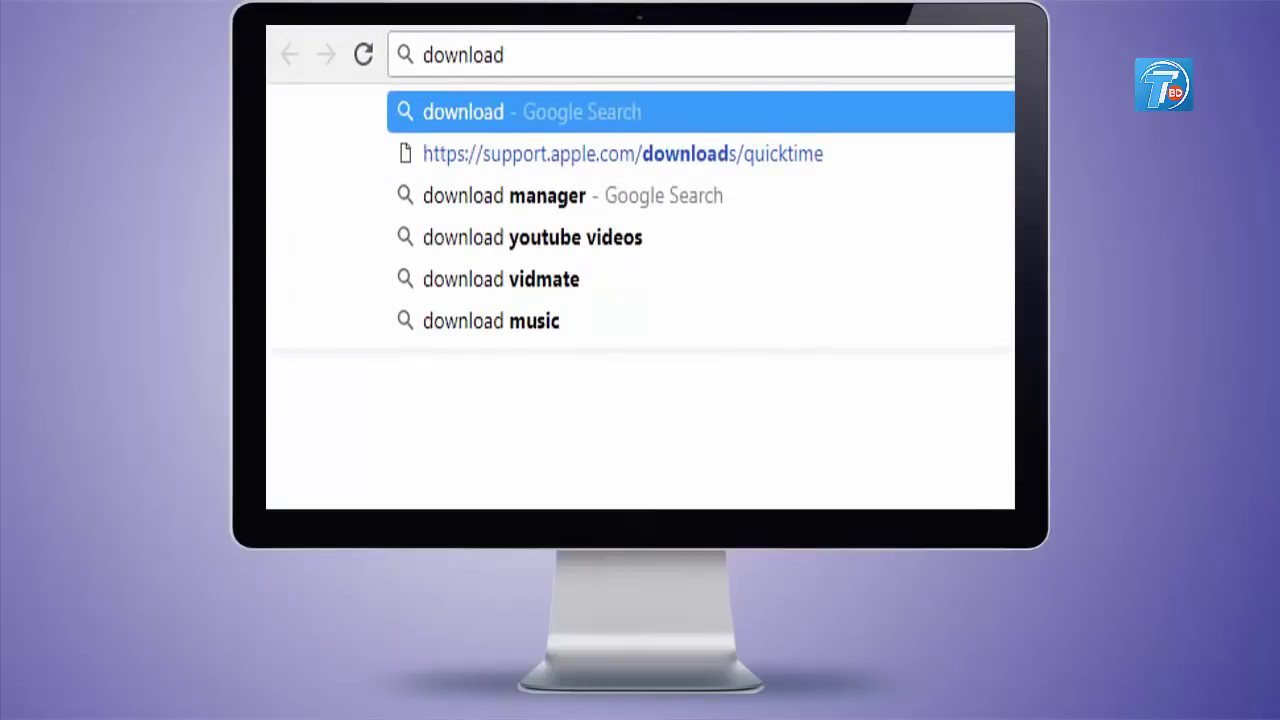
pyautogui.write(' camptasia')
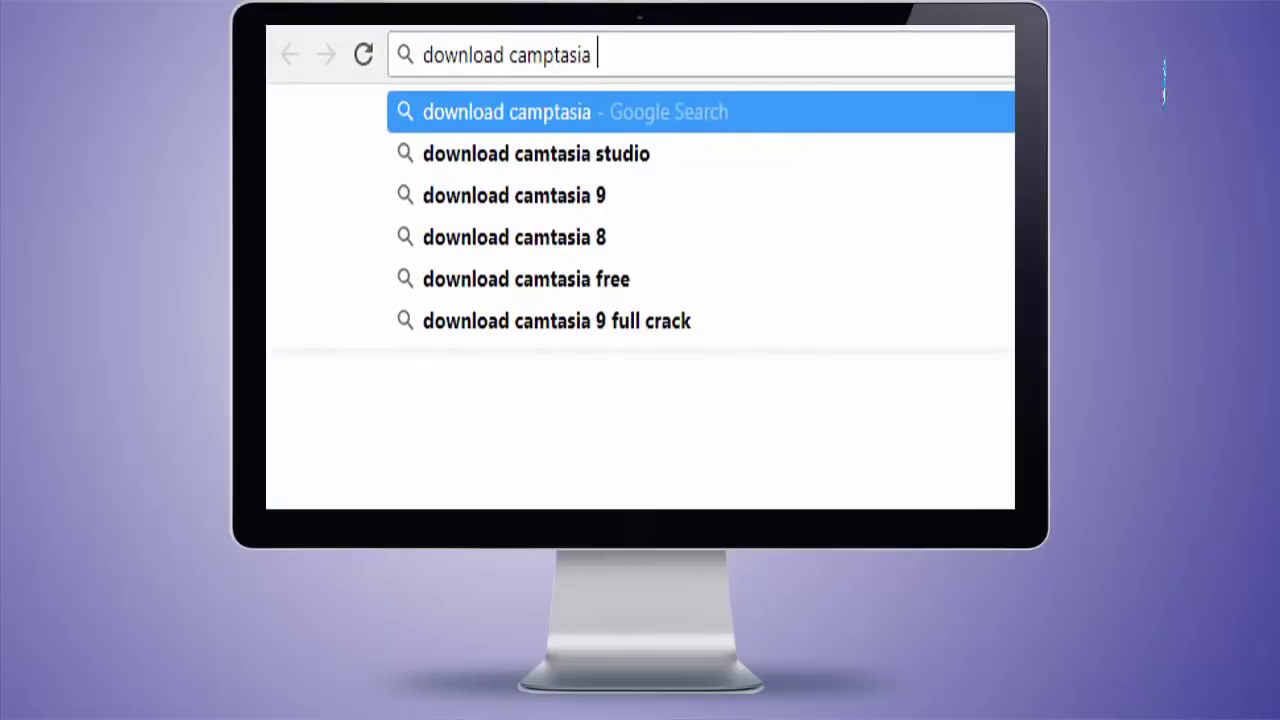
pyautogui.write(' intro')
pyautogui.press('Down')
pyautogui.press('Return')
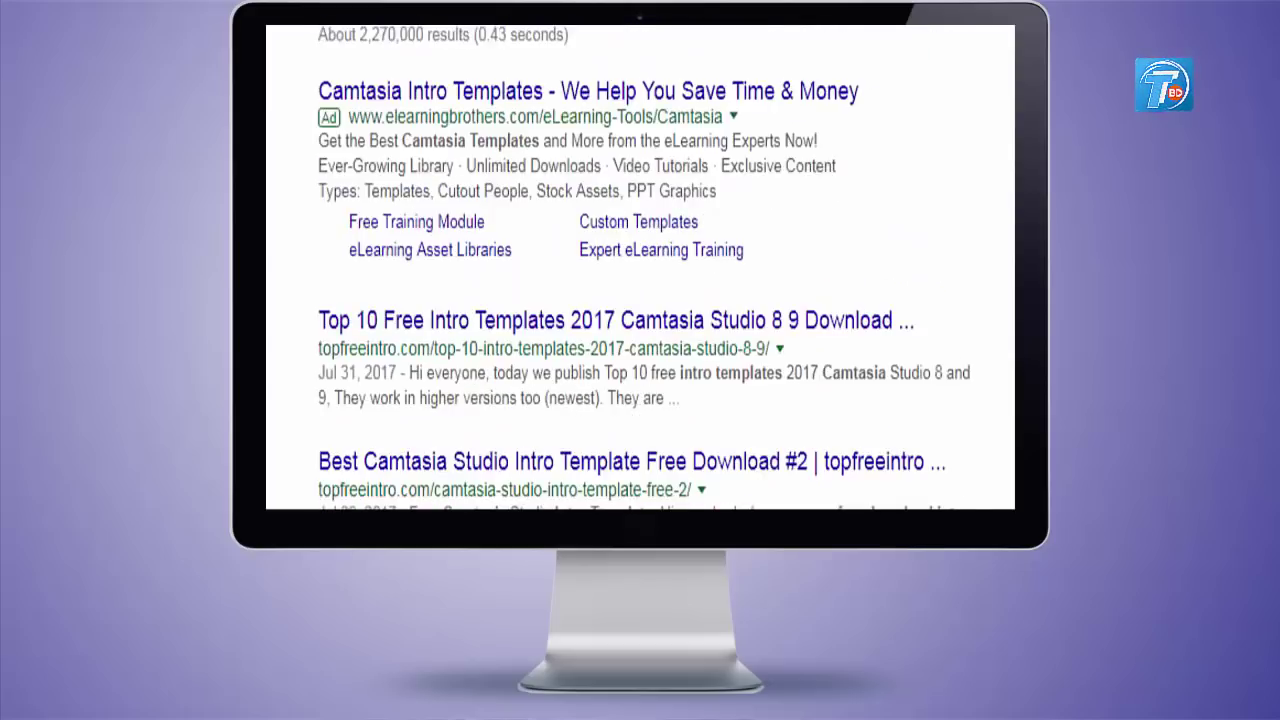
pyautogui.scroll(-15, 886, 360)
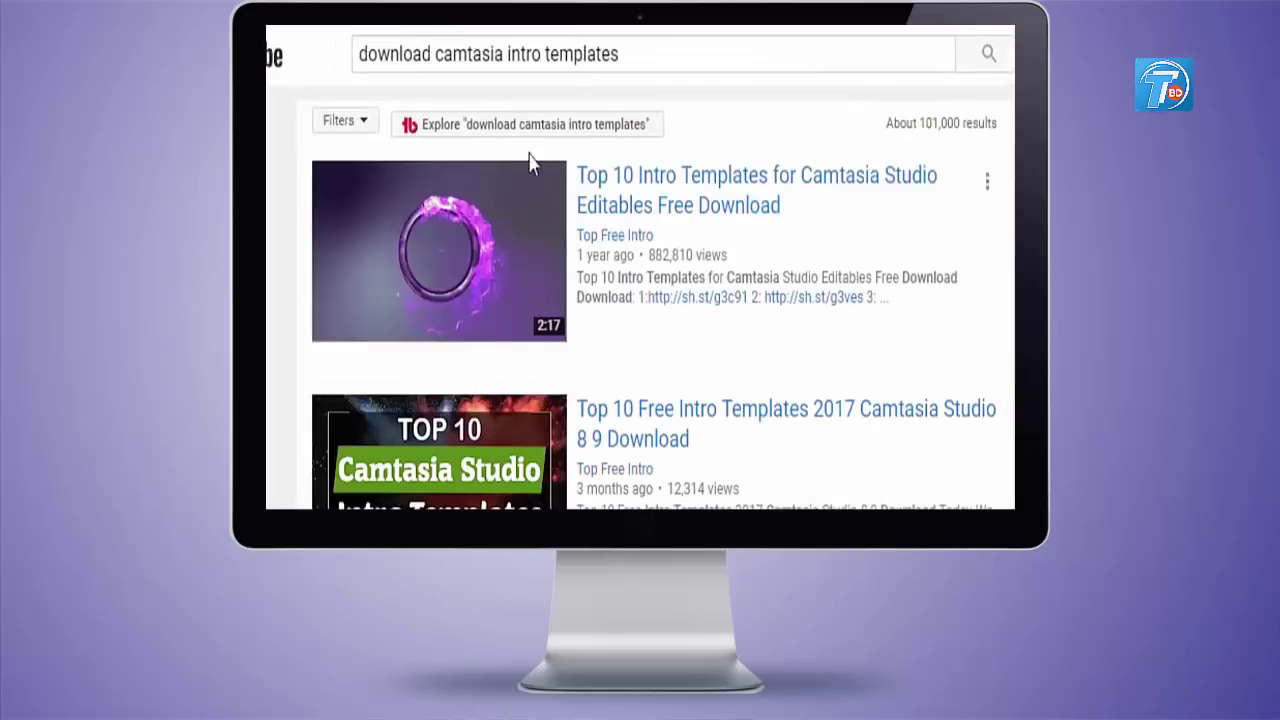
pyautogui.scroll(-10, 531, 200)
pyautogui.scroll(6, 533, 437)
pyautogui.scroll(4, 535, 500)
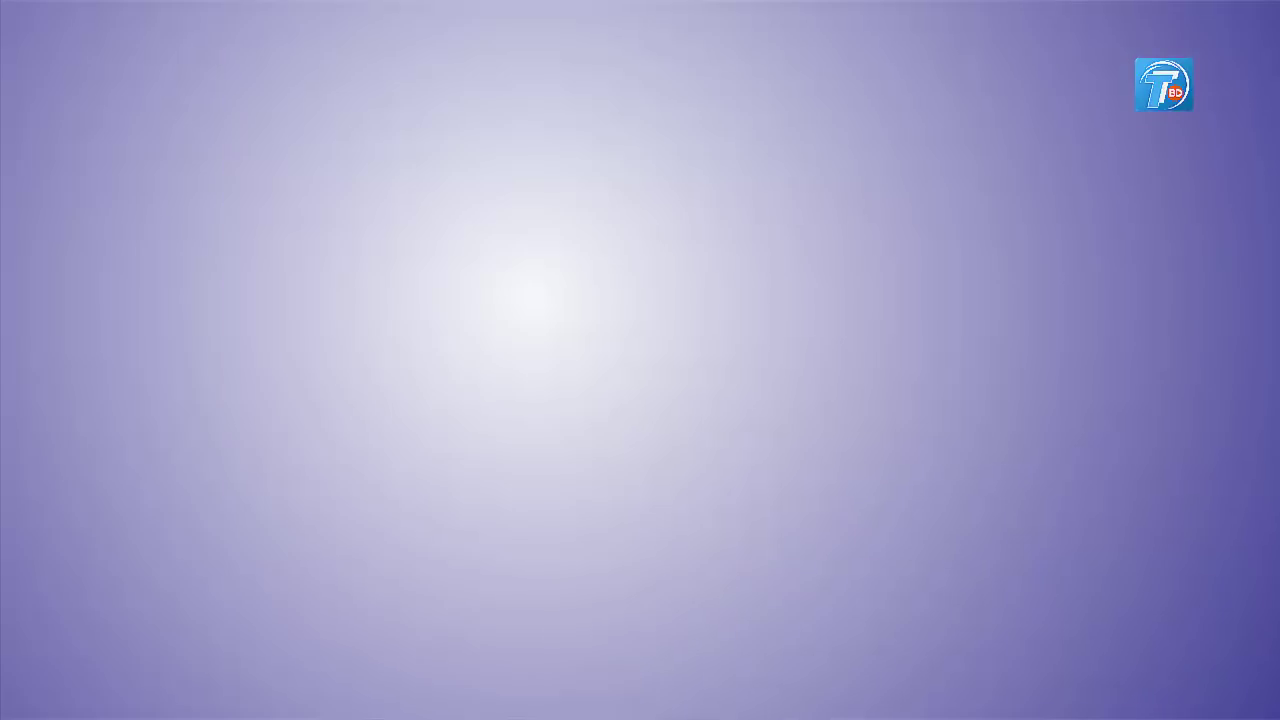